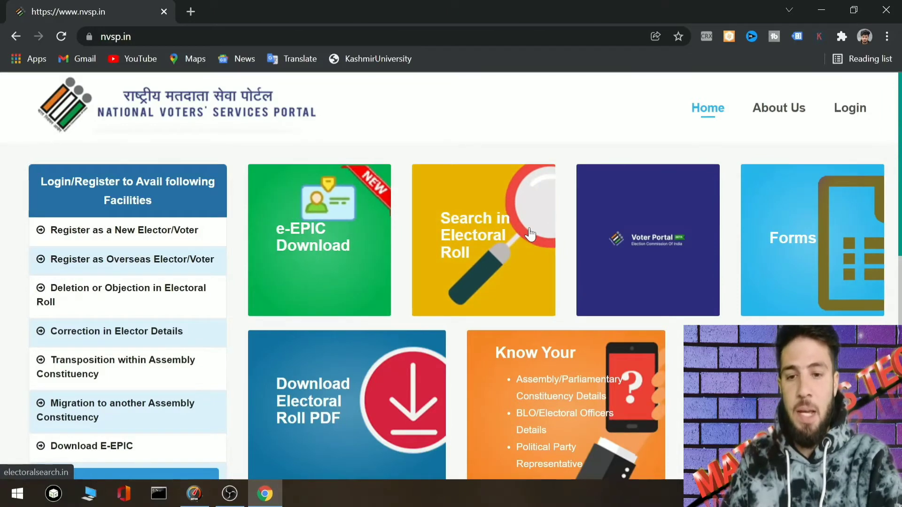
- Open the new-user registration page from Login and review the sign-up form and password rules
{"action": "left_click", "coordinate": [851, 114]}
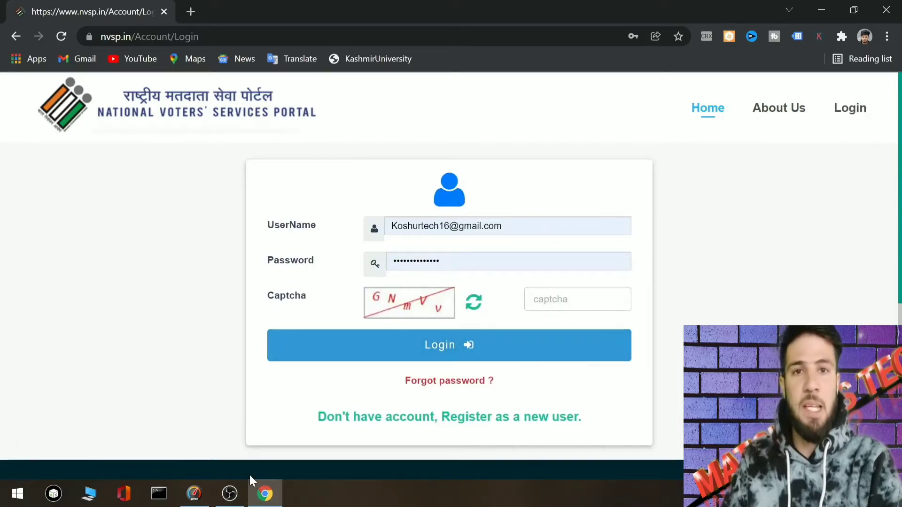
{"action": "left_click", "coordinate": [405, 428]}
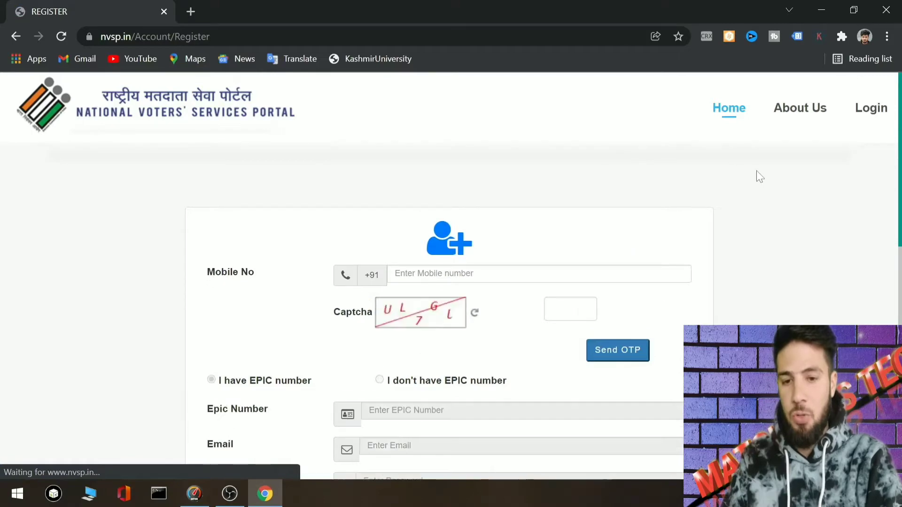
{"action": "scroll", "coordinate": [897, 154], "scroll_direction": "down", "scroll_amount": 2}
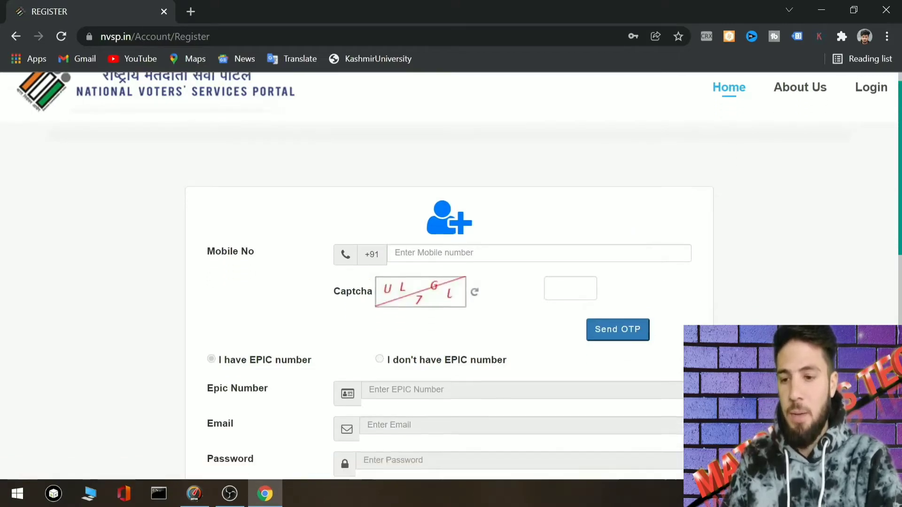
{"action": "scroll", "coordinate": [891, 241], "scroll_direction": "down", "scroll_amount": 2}
{"action": "scroll", "coordinate": [890, 241], "scroll_direction": "up", "scroll_amount": 1}
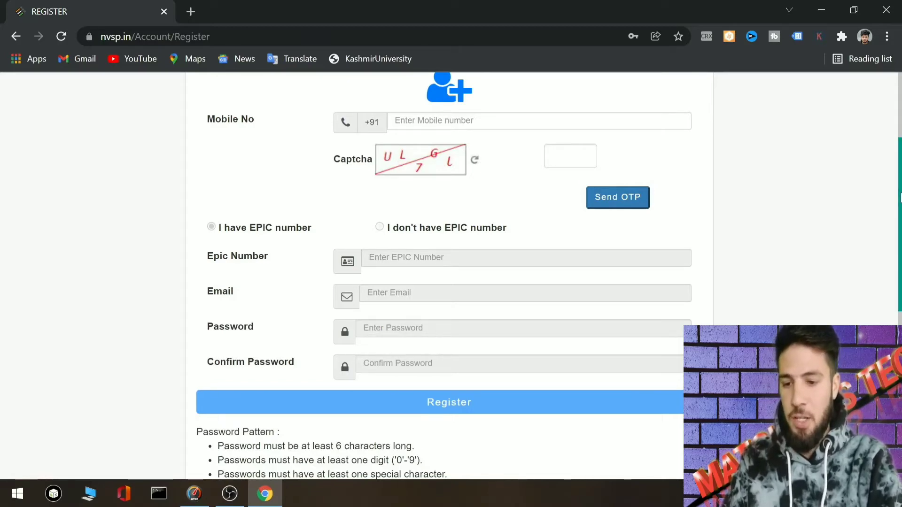
{"action": "scroll", "coordinate": [471, 356], "scroll_direction": "down", "scroll_amount": 2}
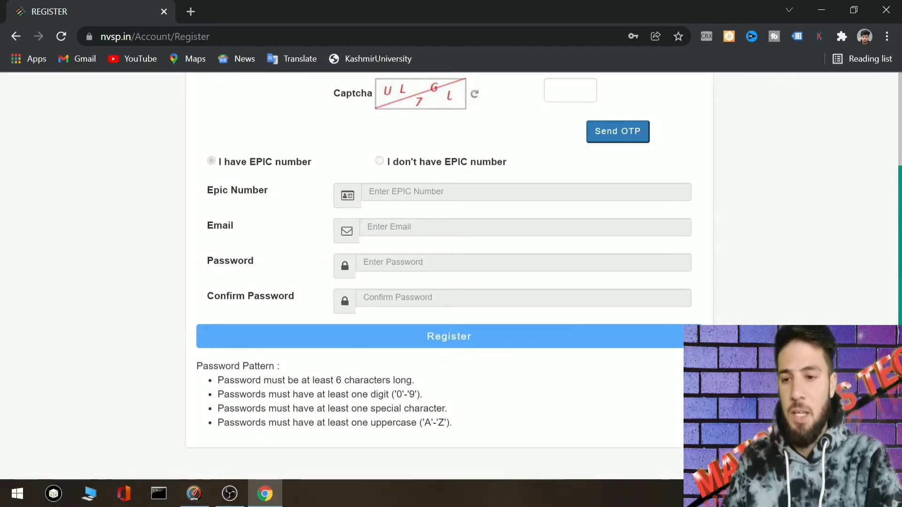
{"action": "scroll", "coordinate": [879, 219], "scroll_direction": "up", "scroll_amount": 4}
{"action": "scroll", "coordinate": [880, 219], "scroll_direction": "up", "scroll_amount": 1}
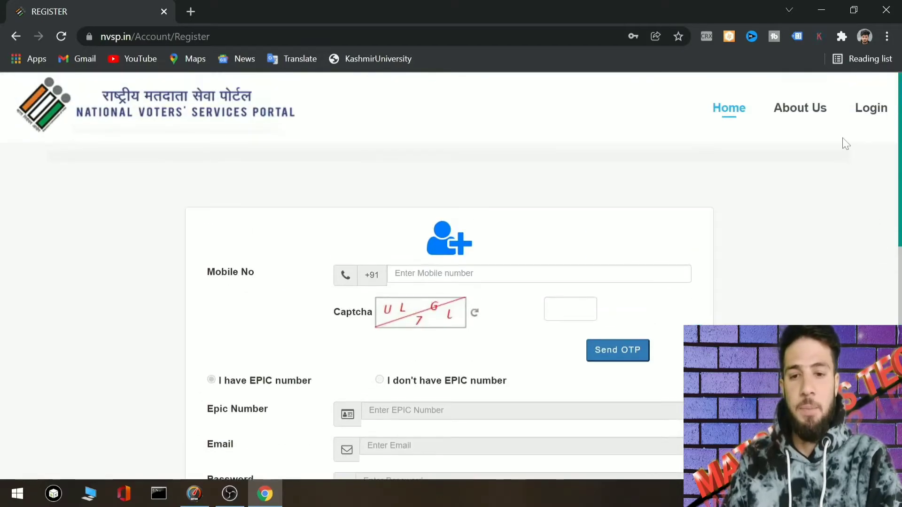
- Sign in to the voter account by entering the captcha on the Login page
{"action": "left_click", "coordinate": [872, 108]}
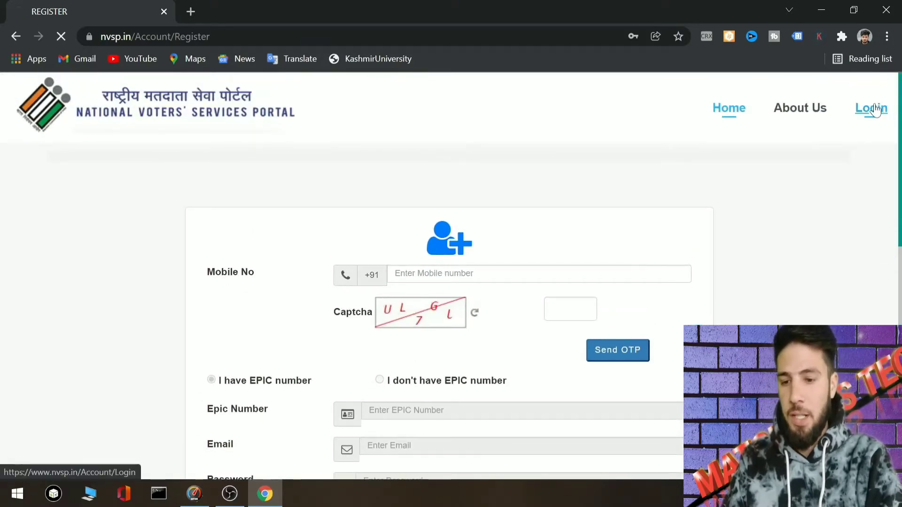
{"action": "left_click", "coordinate": [553, 290]}
{"action": "type", "text": "z"}
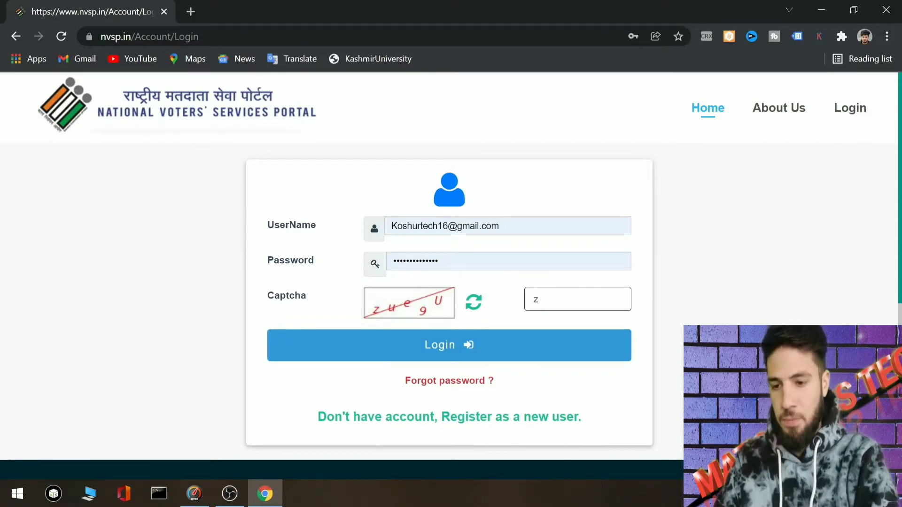
{"action": "type", "text": "ue9U"}
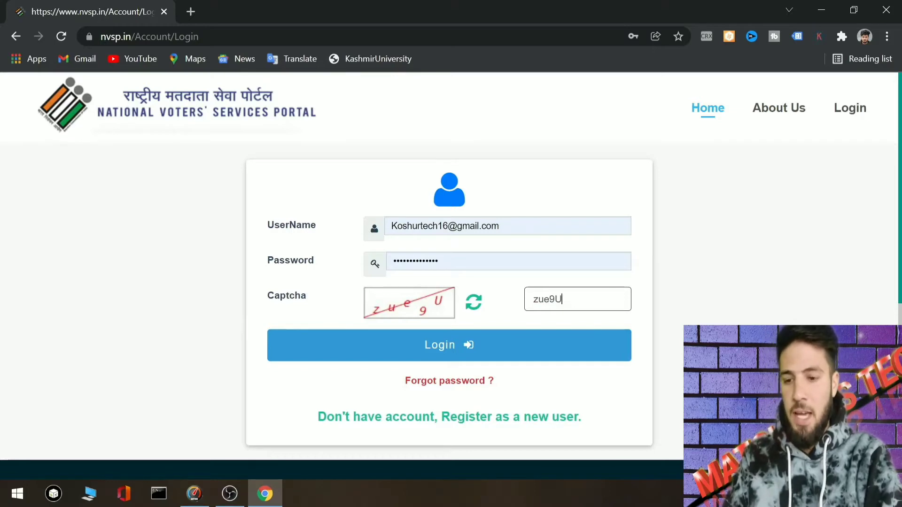
{"action": "left_click", "coordinate": [472, 350]}
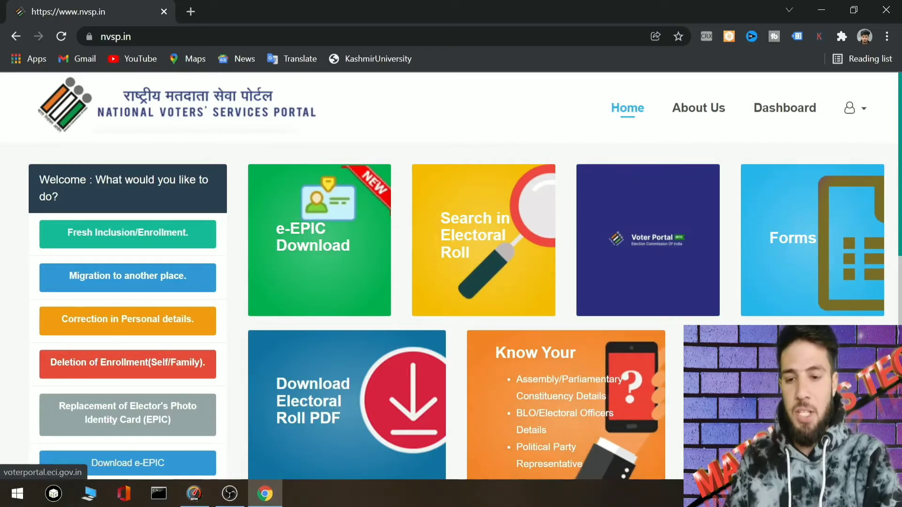
- Open Form 6 for resident electors from the Forms tile's Voter Registration list
{"action": "left_click", "coordinate": [807, 227]}
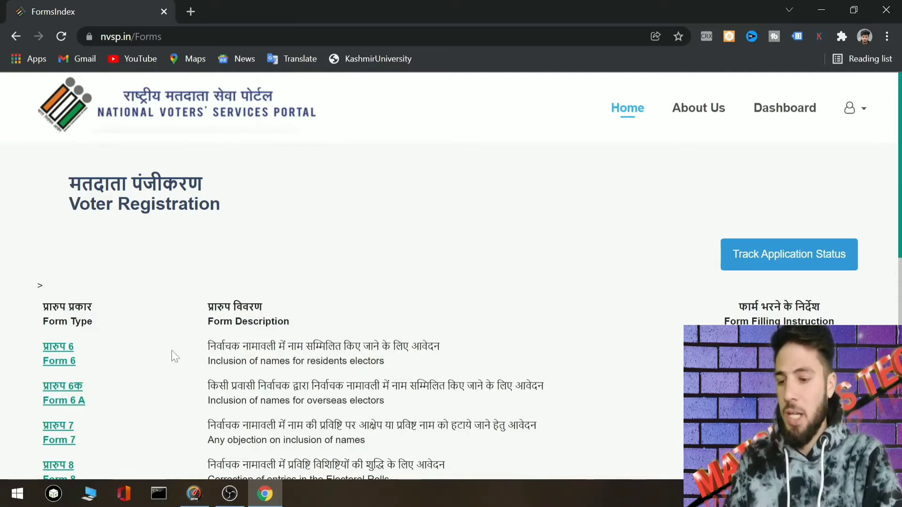
{"action": "left_click", "coordinate": [64, 364]}
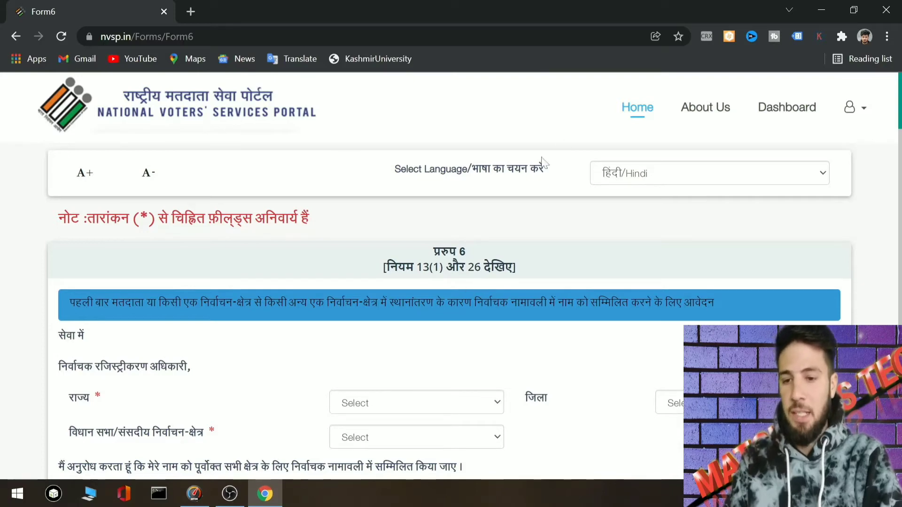
- Switch Form 6's display language to English
{"action": "left_click", "coordinate": [622, 172]}
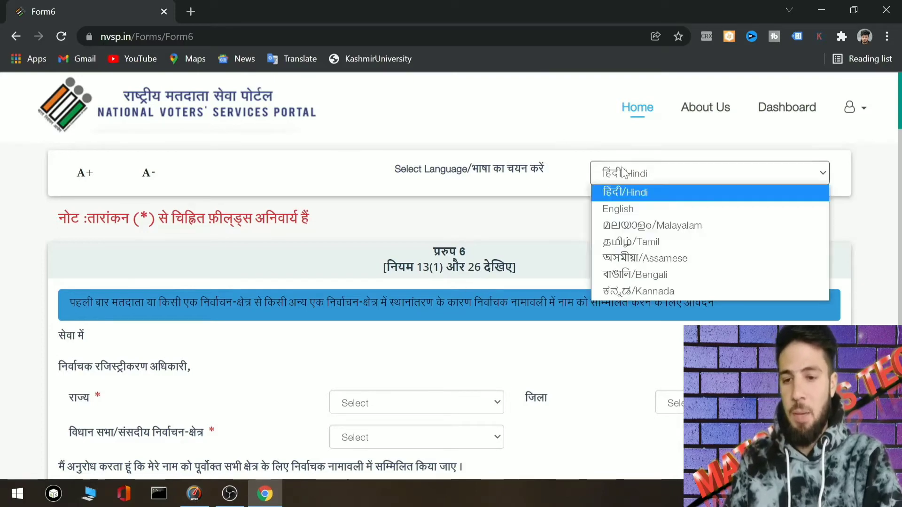
{"action": "left_click", "coordinate": [610, 209]}
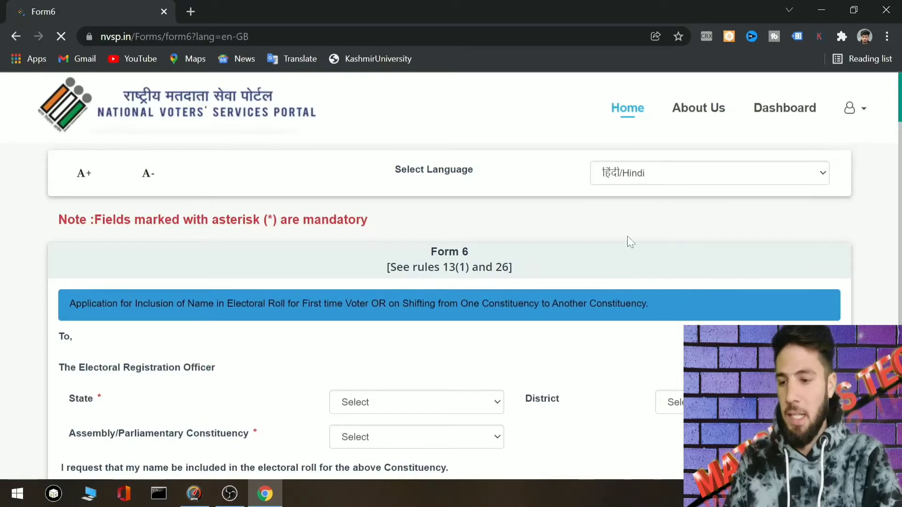
{"action": "scroll", "coordinate": [450, 277], "scroll_direction": "down", "scroll_amount": 4}
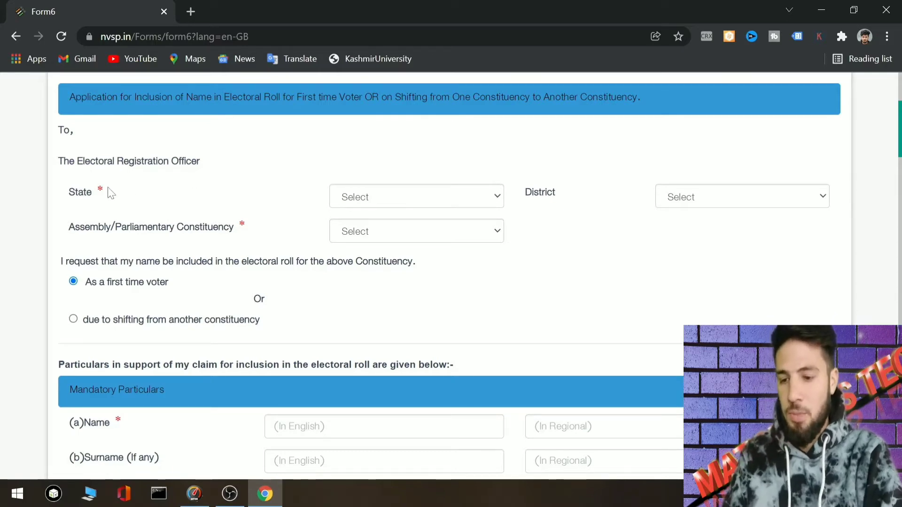
- Choose Jammu and Kashmir as the State and check the District list
{"action": "left_click", "coordinate": [340, 198]}
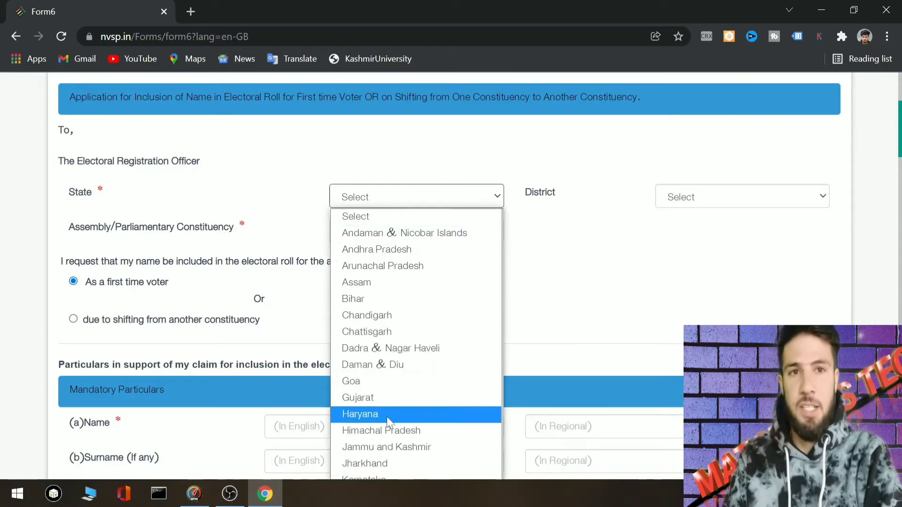
{"action": "key", "text": "Escape"}
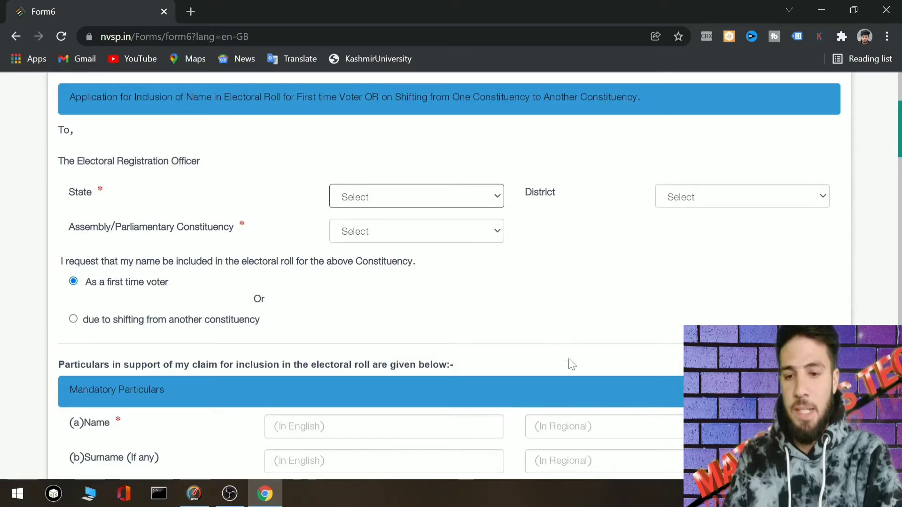
{"action": "left_click", "coordinate": [692, 195]}
{"action": "left_click", "coordinate": [598, 207]}
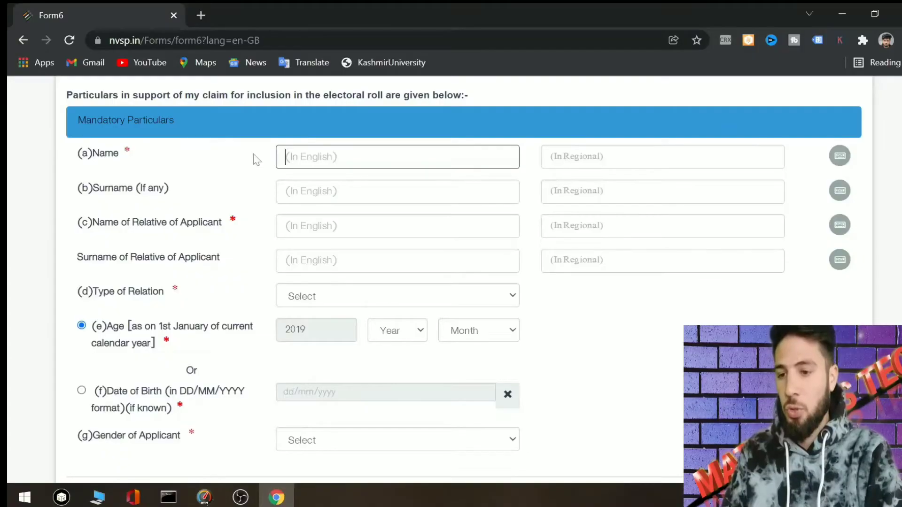
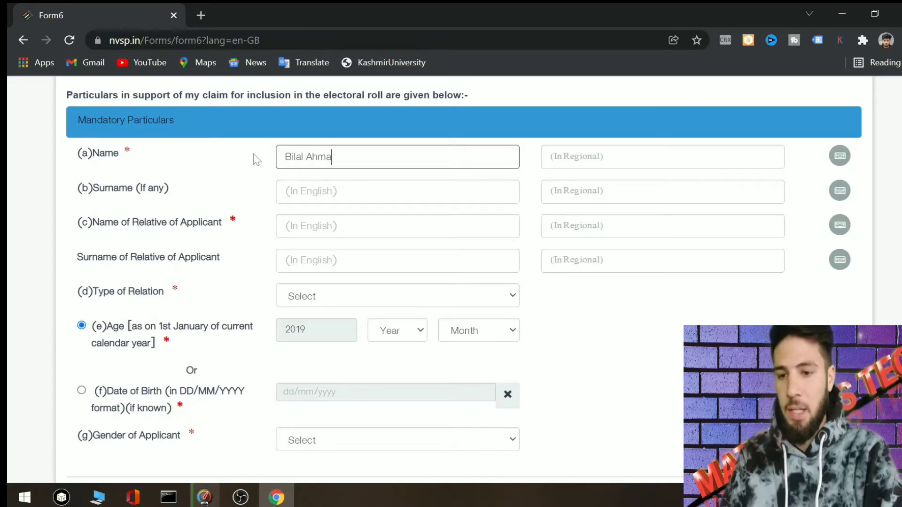
- Enter the applicant's name and surname in English, then bring up the regional keyboard
{"action": "left_click", "coordinate": [309, 210]}
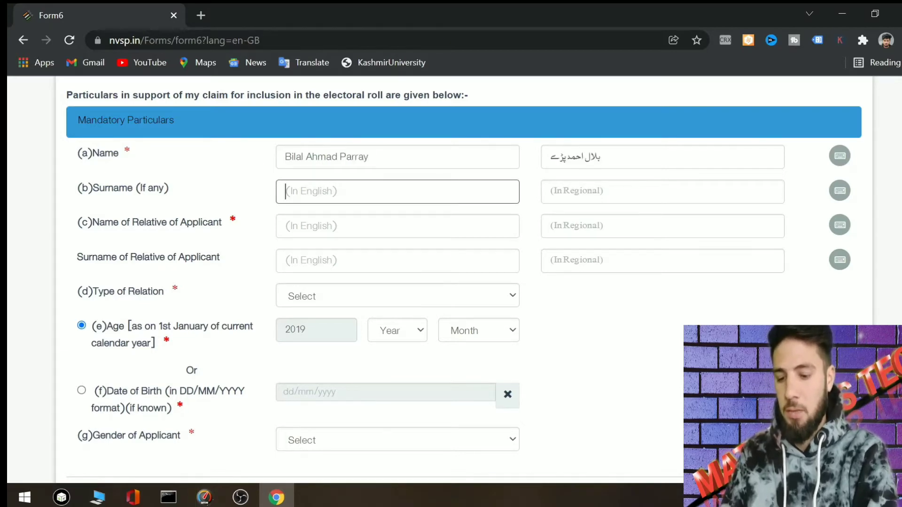
{"action": "type", "text": "Parray"}
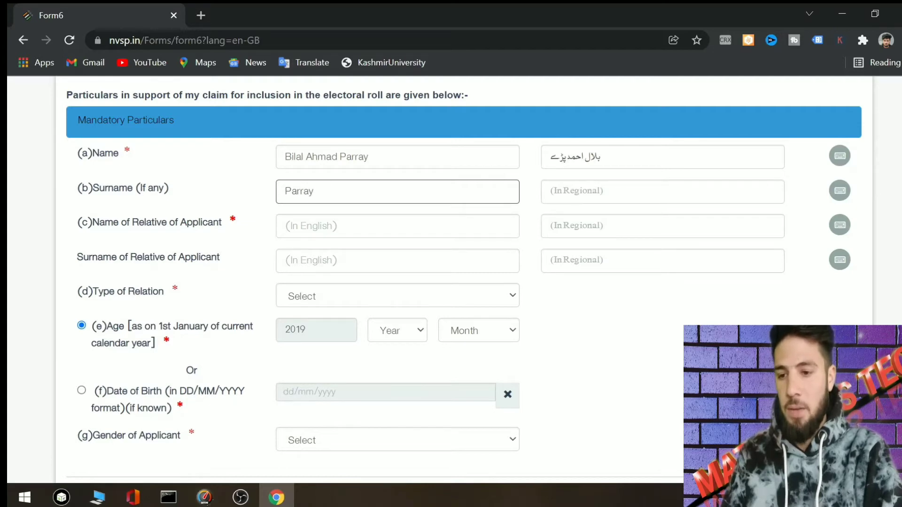
{"action": "left_click", "coordinate": [398, 226]}
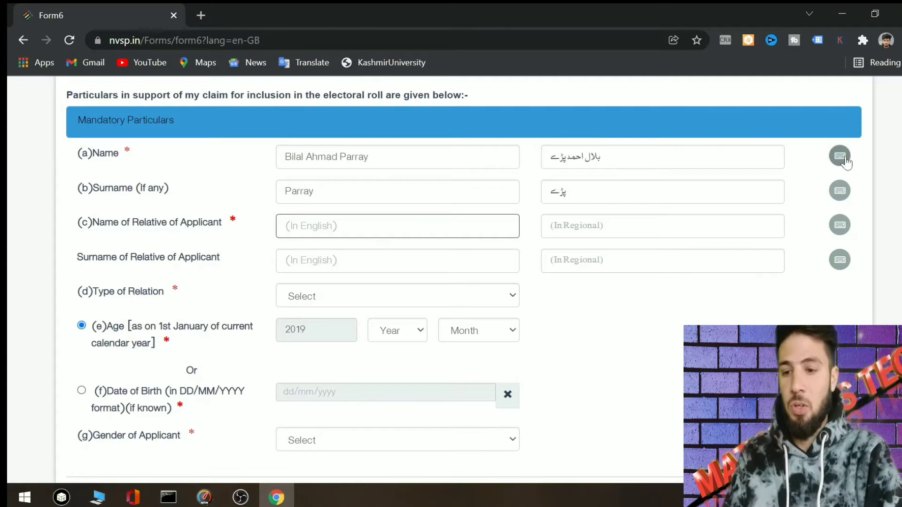
{"action": "left_click", "coordinate": [840, 157]}
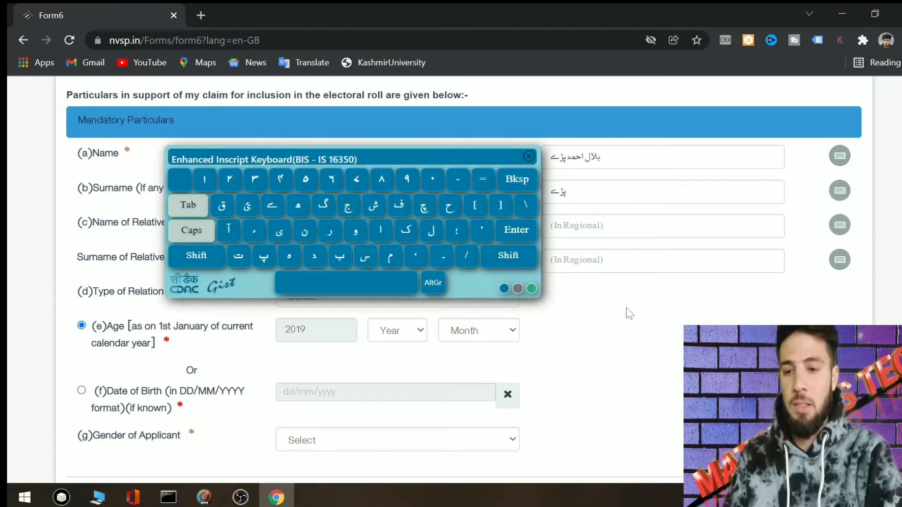
- Enter the relative's name and surname in English
{"action": "left_click", "coordinate": [528, 157]}
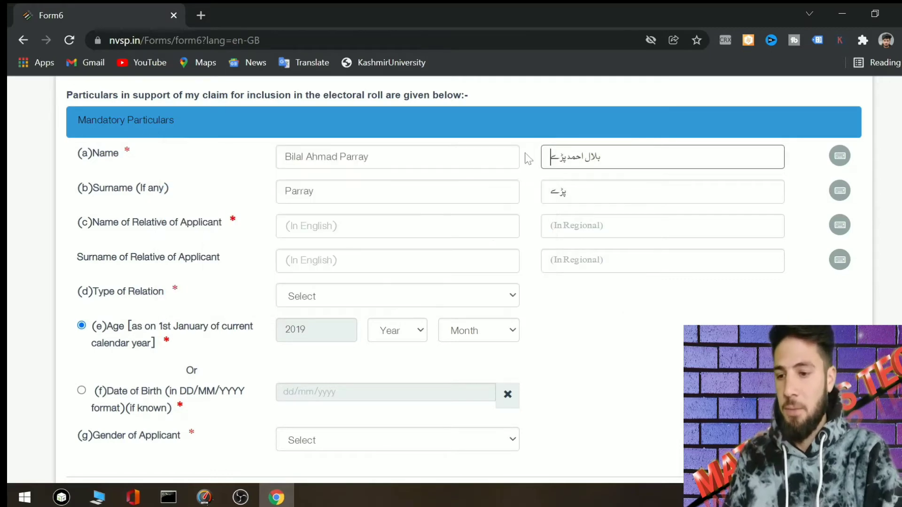
{"action": "left_click", "coordinate": [344, 228]}
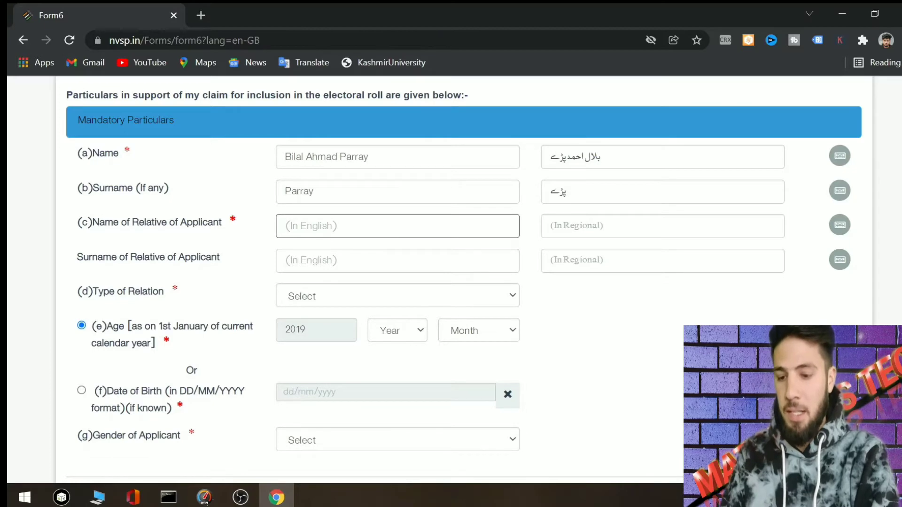
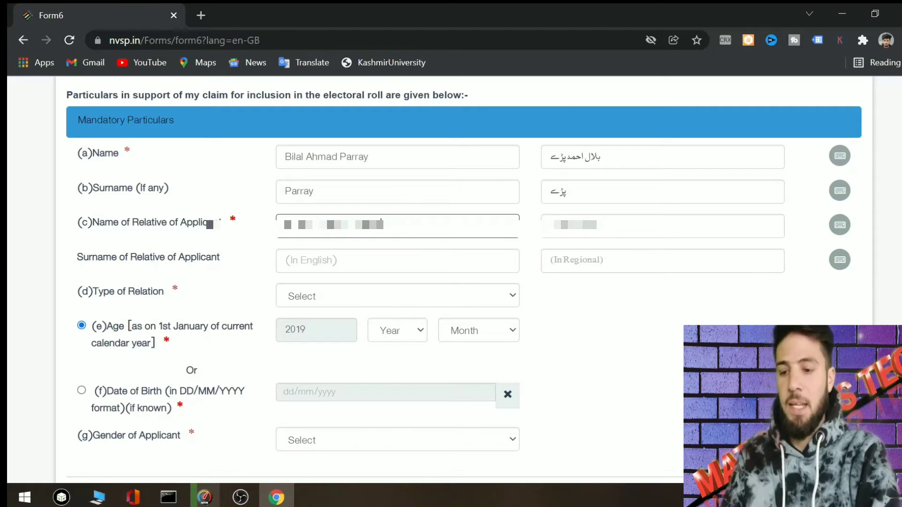
{"action": "key", "text": "Tab"}
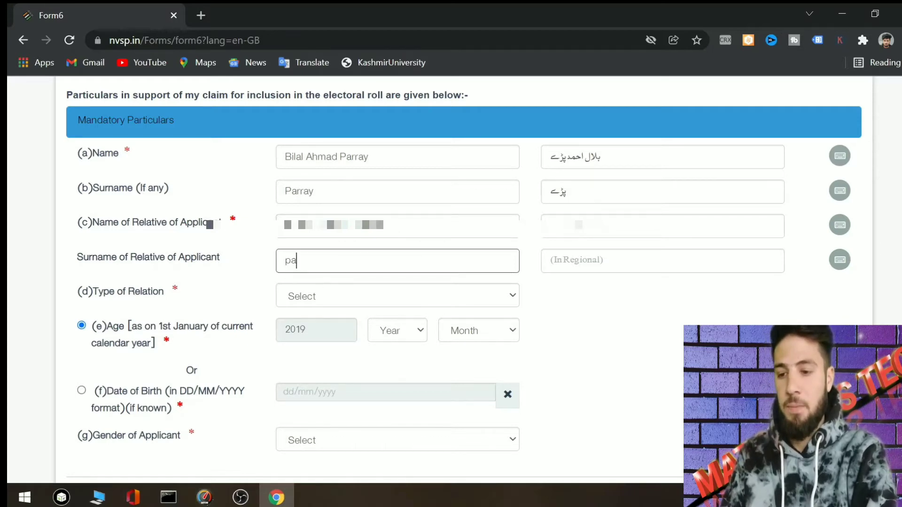
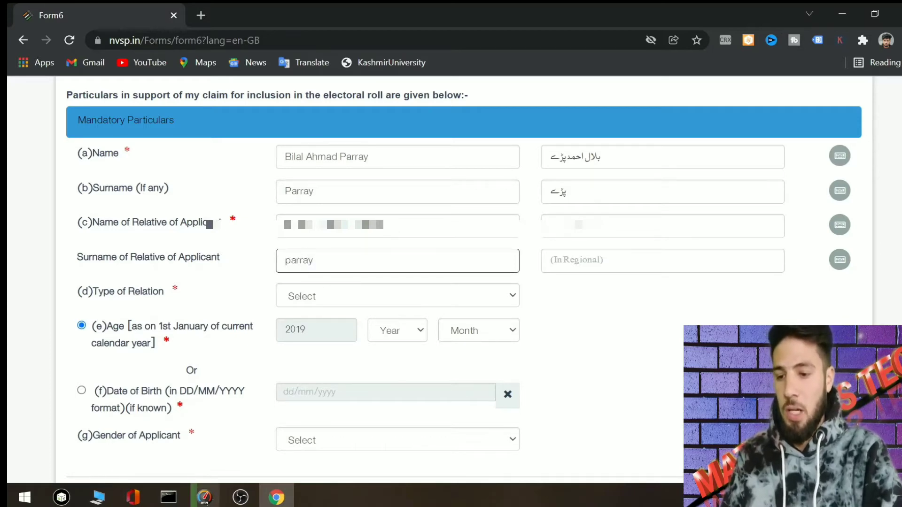
- Set the relation type to Father and give a date of birth instead of age
{"action": "left_click", "coordinate": [321, 295]}
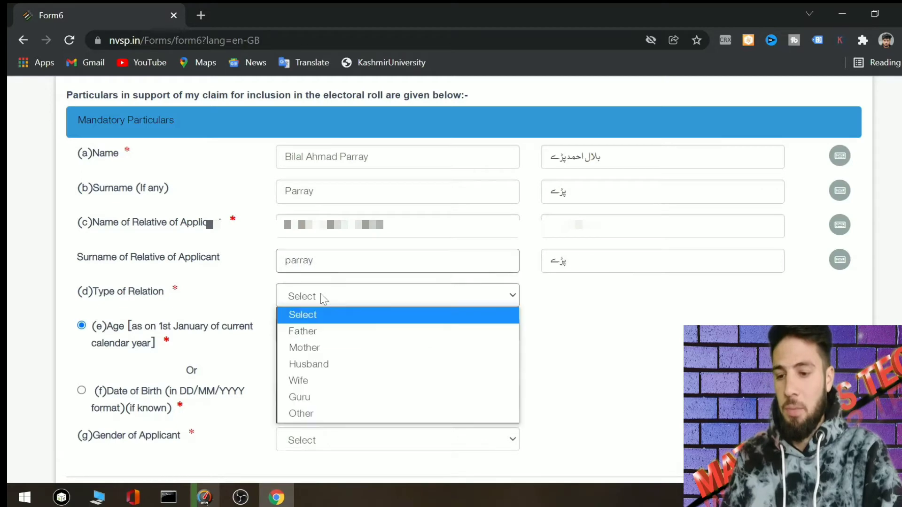
{"action": "left_click", "coordinate": [323, 333]}
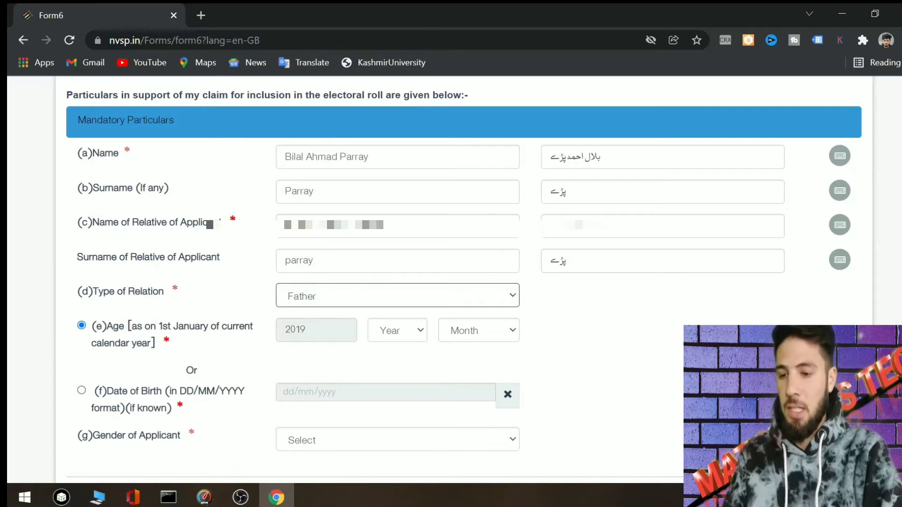
{"action": "left_click", "coordinate": [324, 331]}
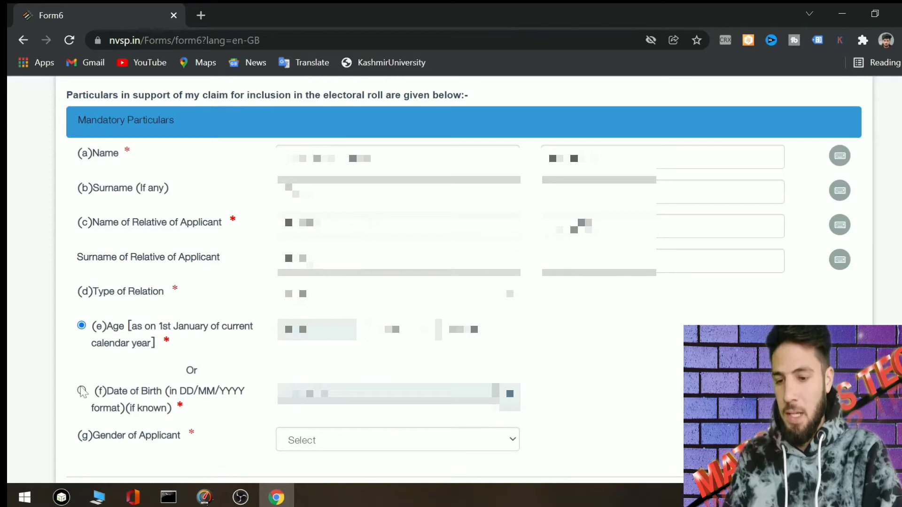
{"action": "left_click", "coordinate": [81, 391]}
{"action": "left_click", "coordinate": [329, 394]}
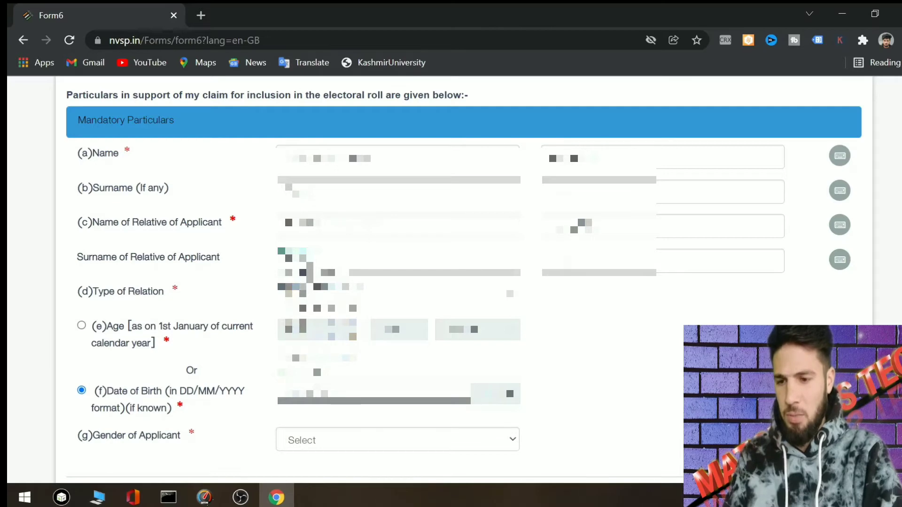
- Pick the applicant's birth year, month and day in the date-of-birth calendar
{"action": "left_click", "coordinate": [303, 285]}
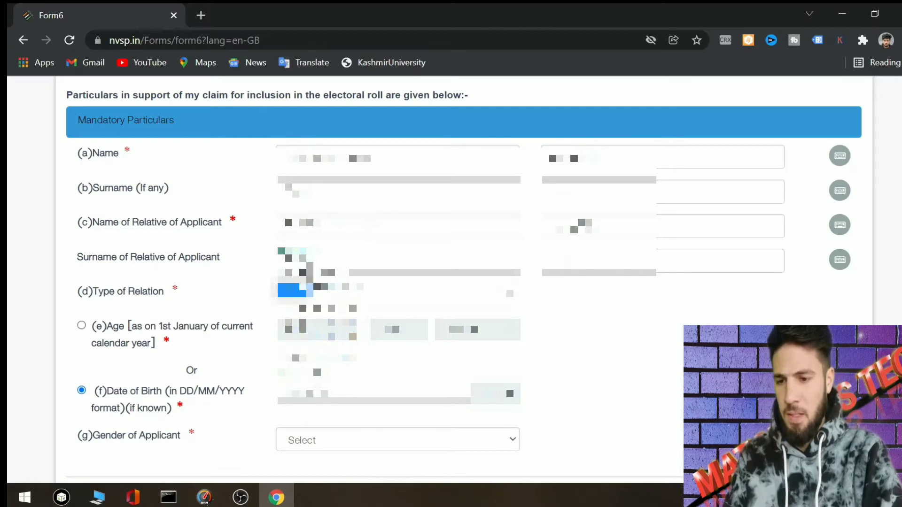
{"action": "left_click", "coordinate": [295, 290]}
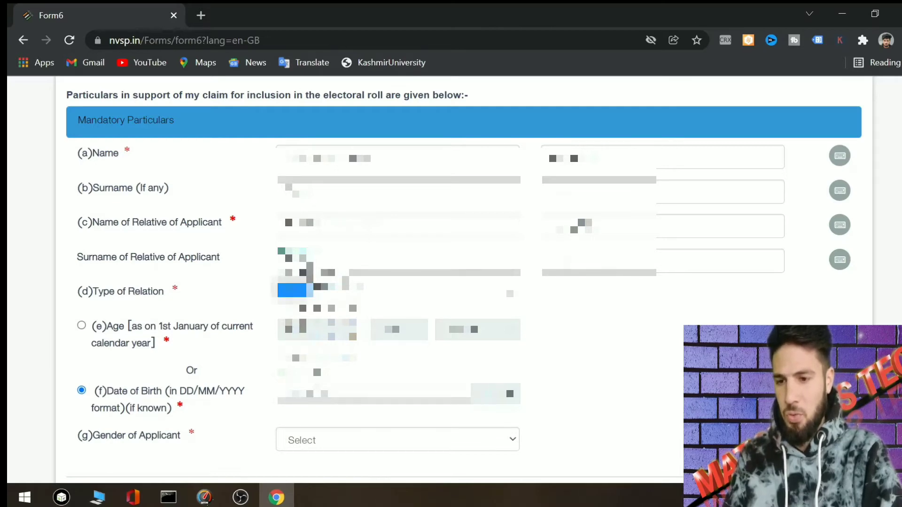
{"action": "left_click", "coordinate": [328, 255]}
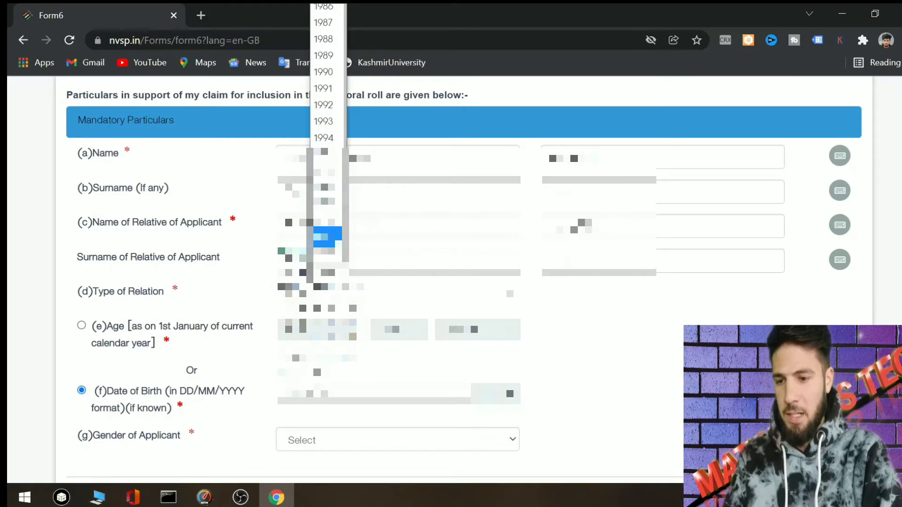
{"action": "left_click", "coordinate": [327, 237]}
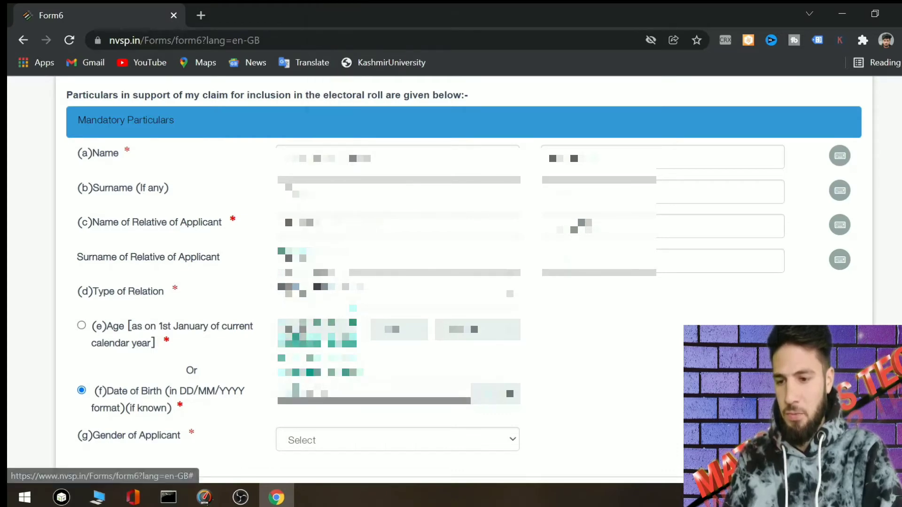
{"action": "left_click", "coordinate": [291, 287]}
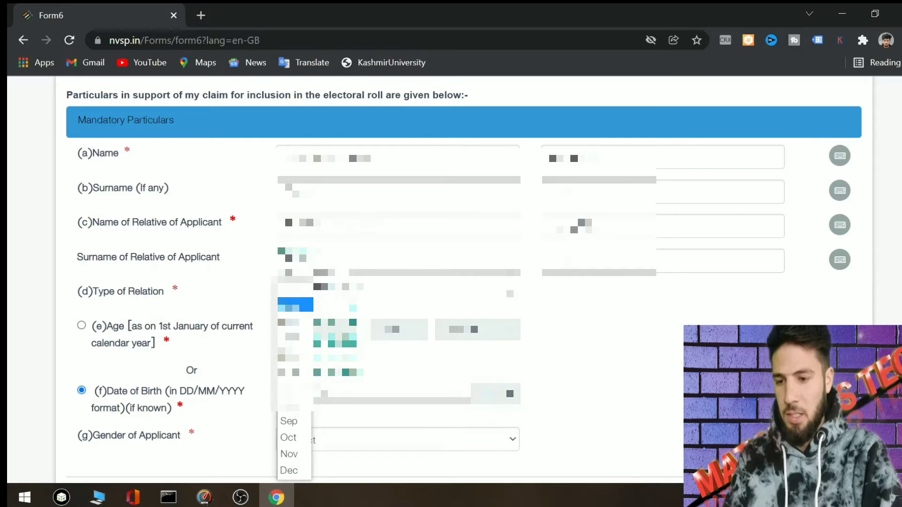
{"action": "left_click", "coordinate": [295, 305]}
{"action": "left_click", "coordinate": [296, 336]}
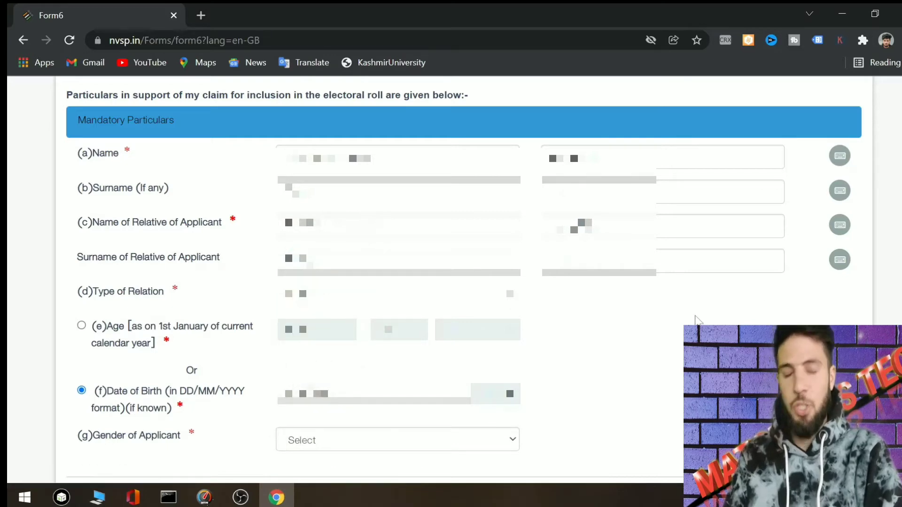
{"action": "scroll", "coordinate": [697, 320], "scroll_direction": "down", "scroll_amount": 3}
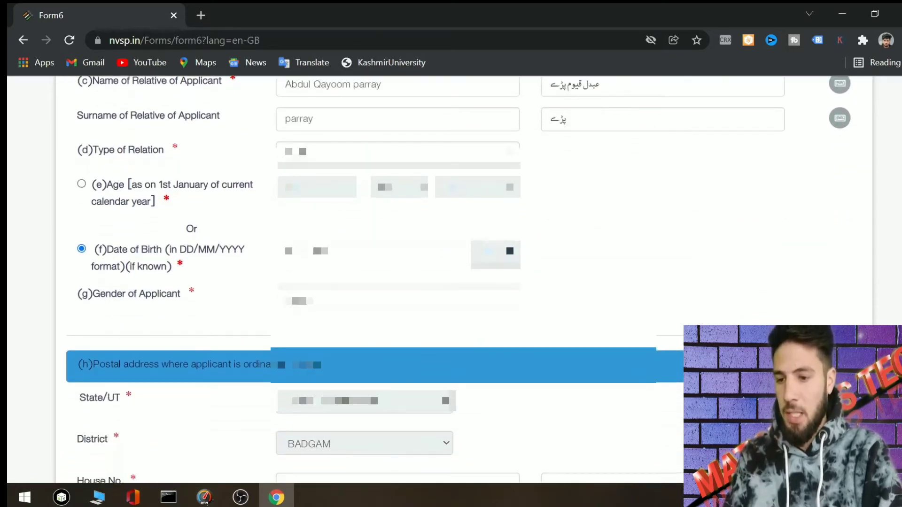
- Choose the applicant's gender from the Gender of Applicant list
{"action": "left_click", "coordinate": [310, 306]}
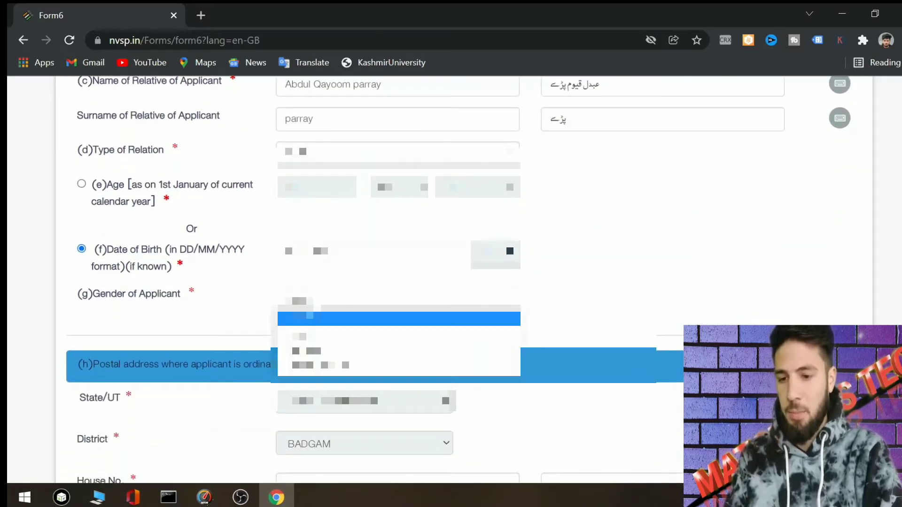
{"action": "left_click", "coordinate": [301, 342]}
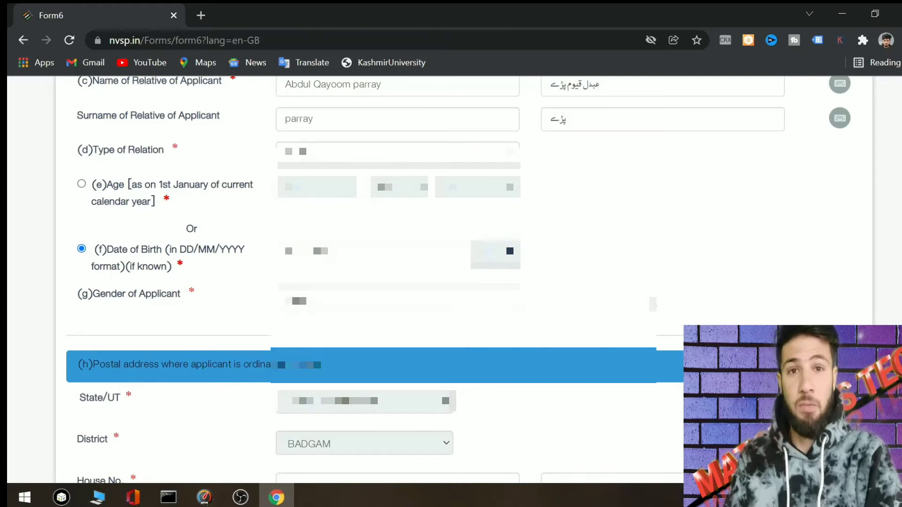
{"action": "scroll", "coordinate": [653, 305], "scroll_direction": "down", "scroll_amount": 1}
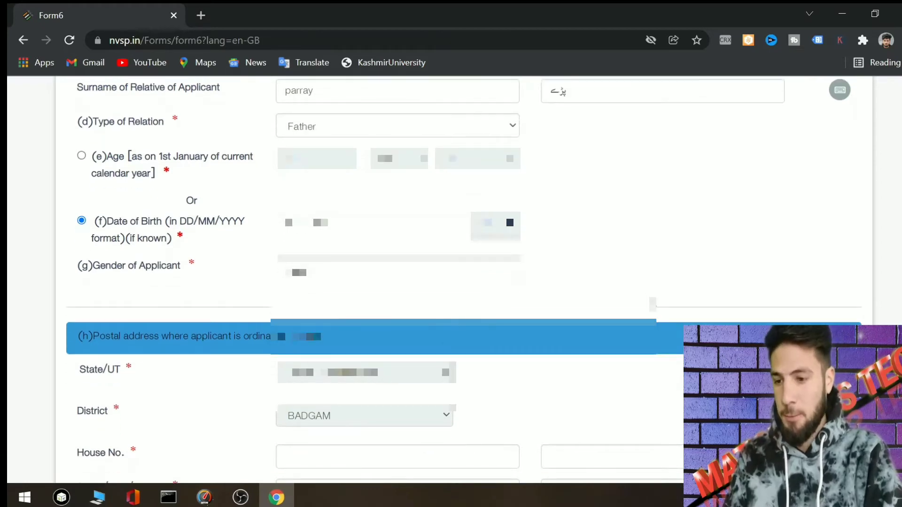
- Fill the residence address from the saved autofill suggestion, then clear the house number
{"action": "scroll", "coordinate": [653, 305], "scroll_direction": "down", "scroll_amount": 2}
{"action": "scroll", "coordinate": [652, 304], "scroll_direction": "down", "scroll_amount": 2}
{"action": "scroll", "coordinate": [464, 279], "scroll_direction": "down", "scroll_amount": 1}
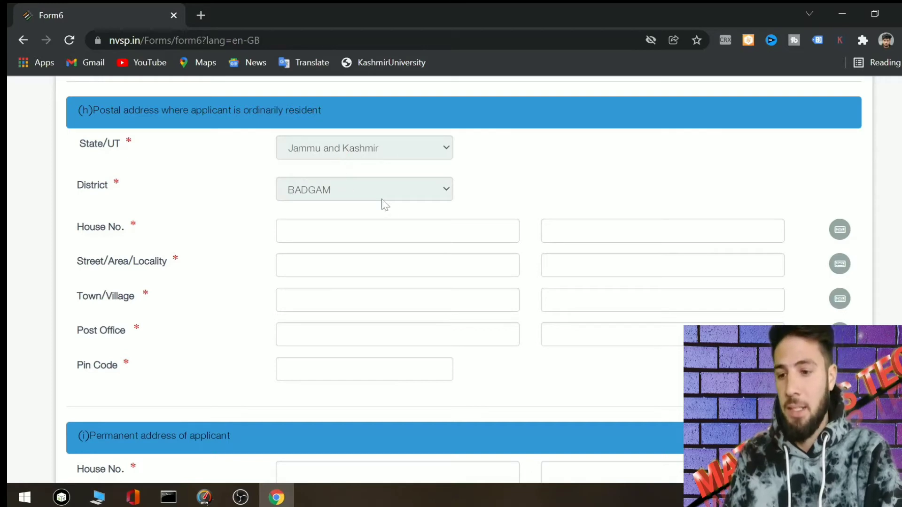
{"action": "left_click", "coordinate": [287, 232]}
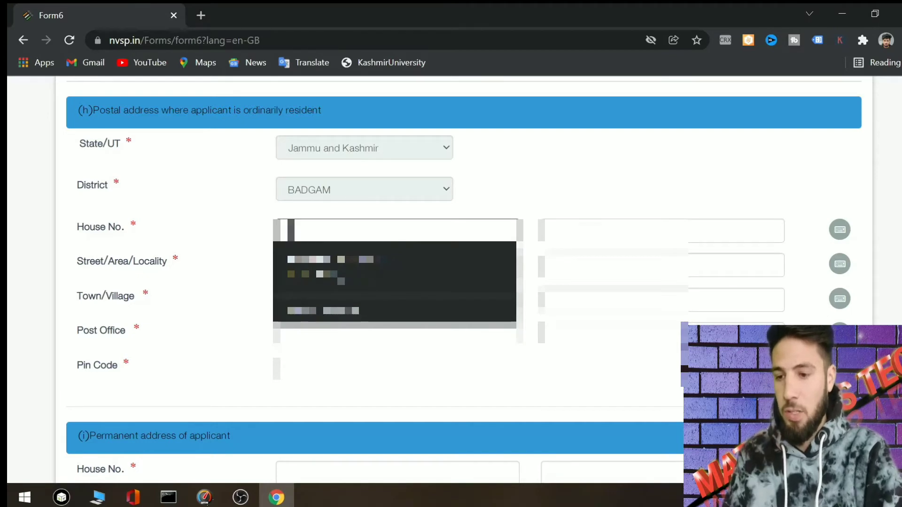
{"action": "key", "text": "Down"}
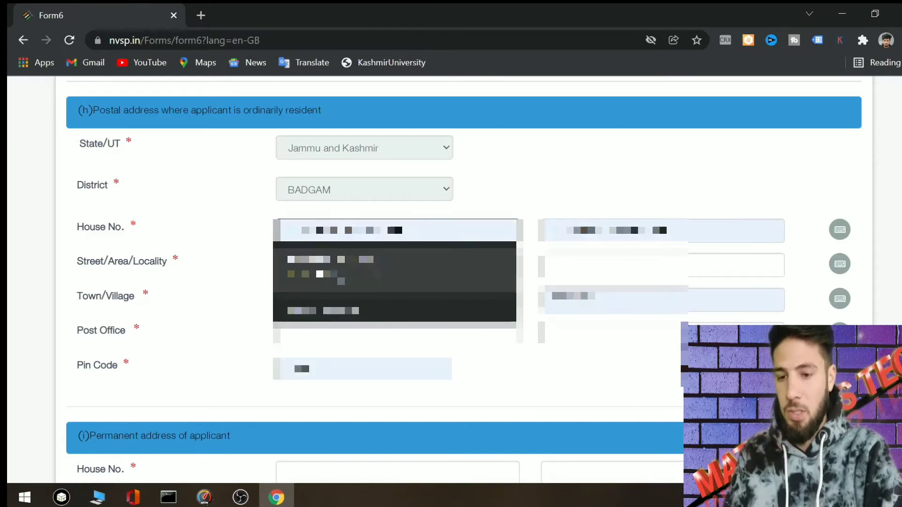
{"action": "key", "text": "Return"}
{"action": "scroll", "coordinate": [451, 281], "scroll_direction": "up", "scroll_amount": 1}
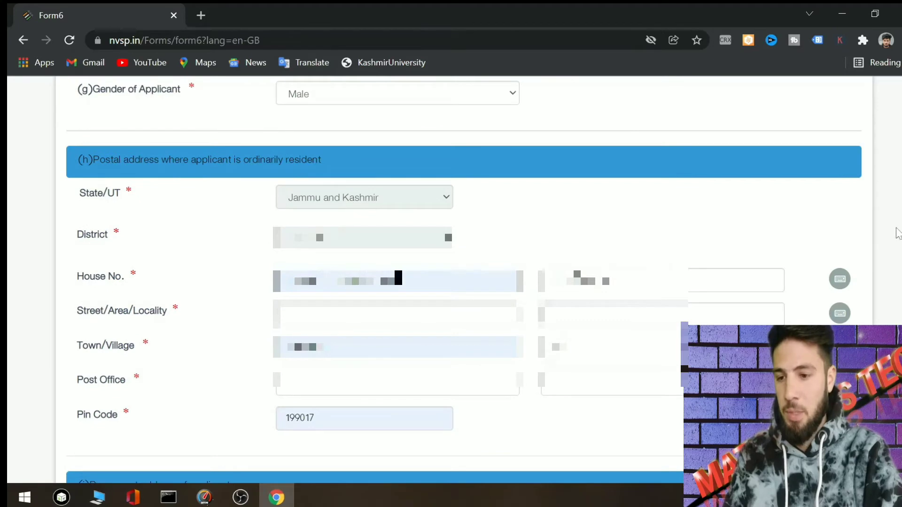
{"action": "scroll", "coordinate": [451, 282], "scroll_direction": "down", "scroll_amount": 1}
{"action": "scroll", "coordinate": [451, 282], "scroll_direction": "down", "scroll_amount": 1}
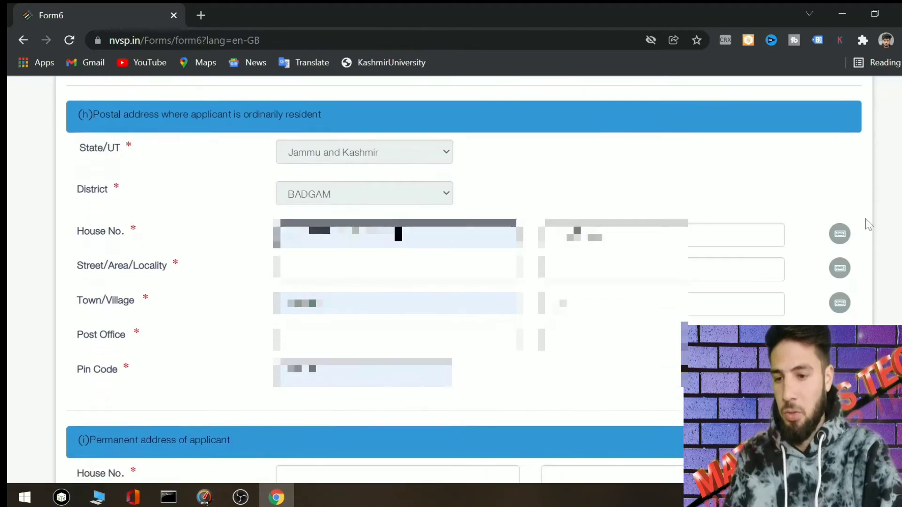
{"action": "double_click", "coordinate": [367, 233]}
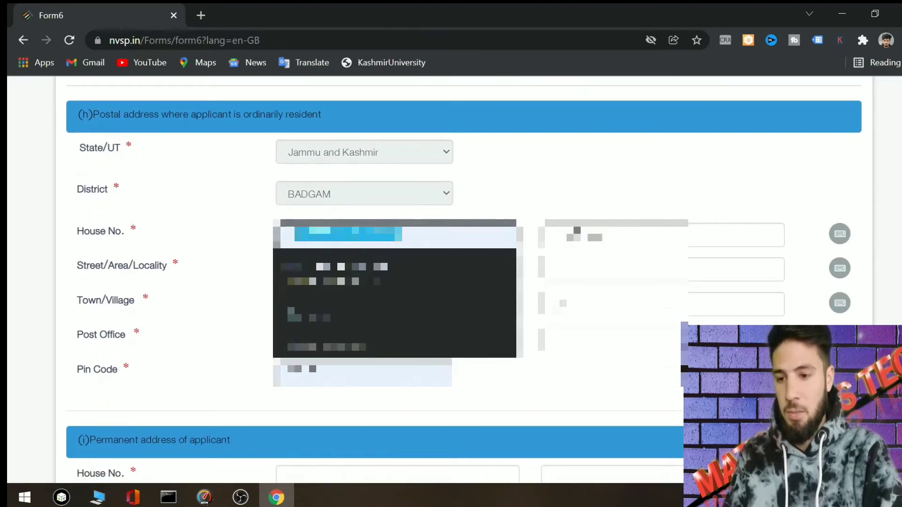
{"action": "key", "text": "BackSpace"}
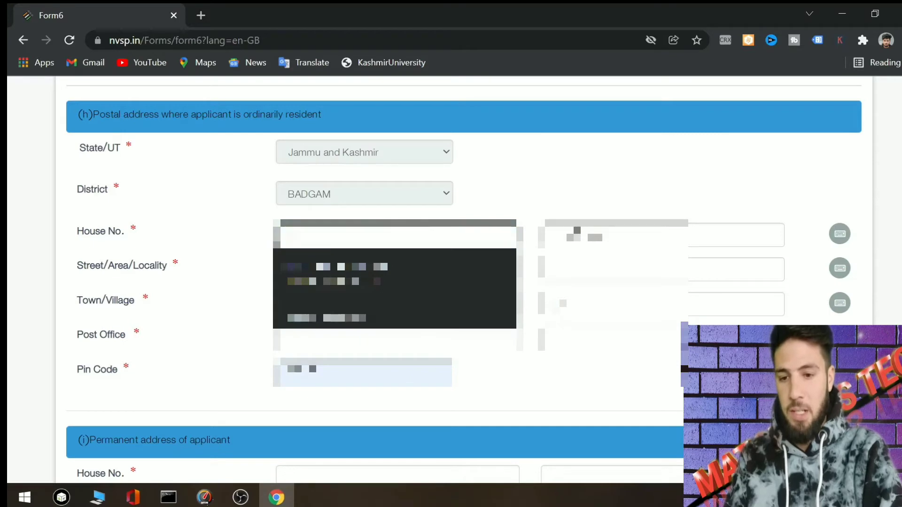
{"action": "left_click", "coordinate": [795, 168]}
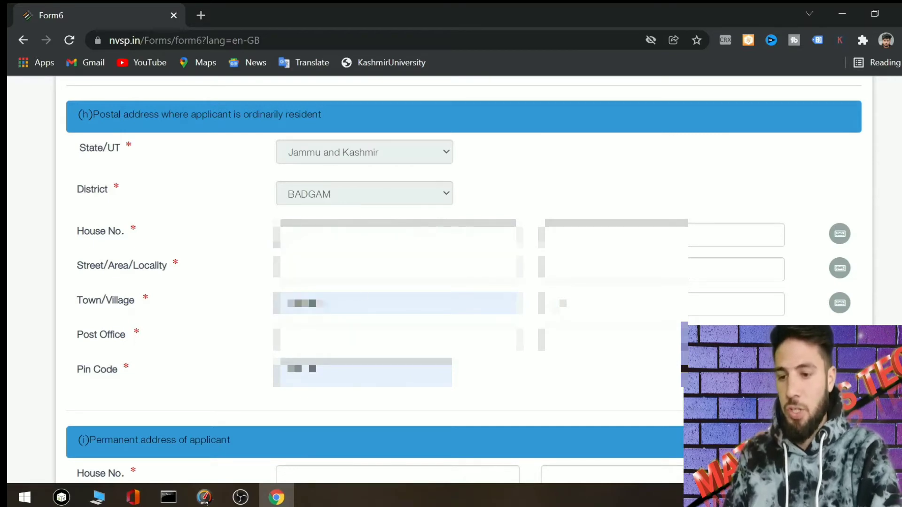
- Enter the street/area/locality and accept its suggested completion
{"action": "left_click", "coordinate": [352, 268]}
{"action": "key", "text": "Escape"}
{"action": "type", "text": "ma"}
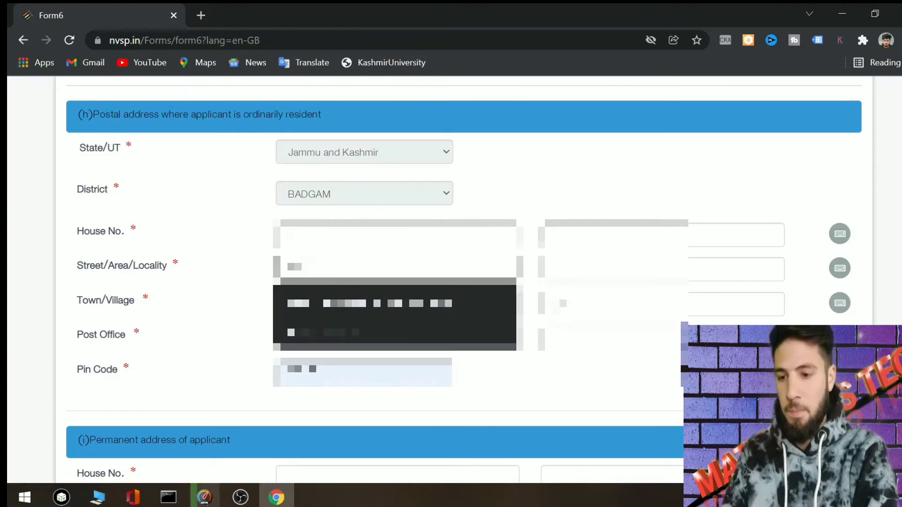
{"action": "type", "text": "in k"}
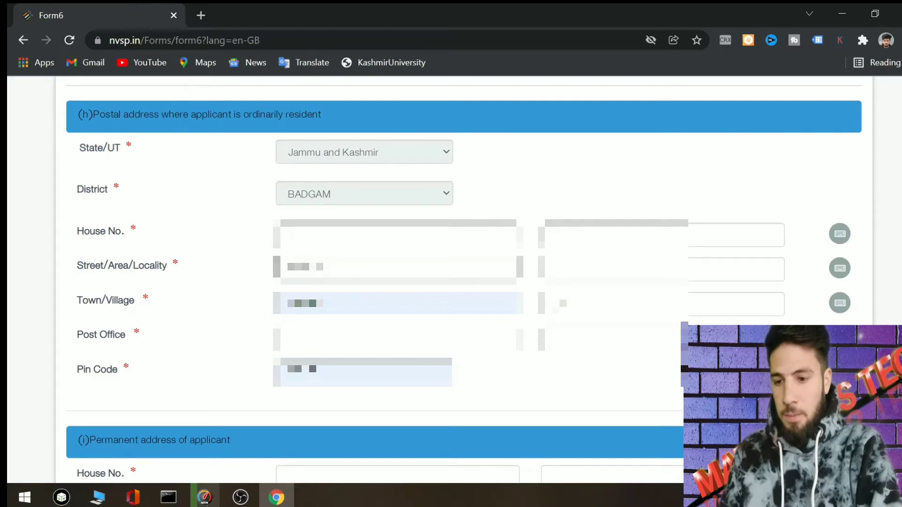
{"action": "key", "text": "BackSpace"}
{"action": "key", "text": "BackSpace"}
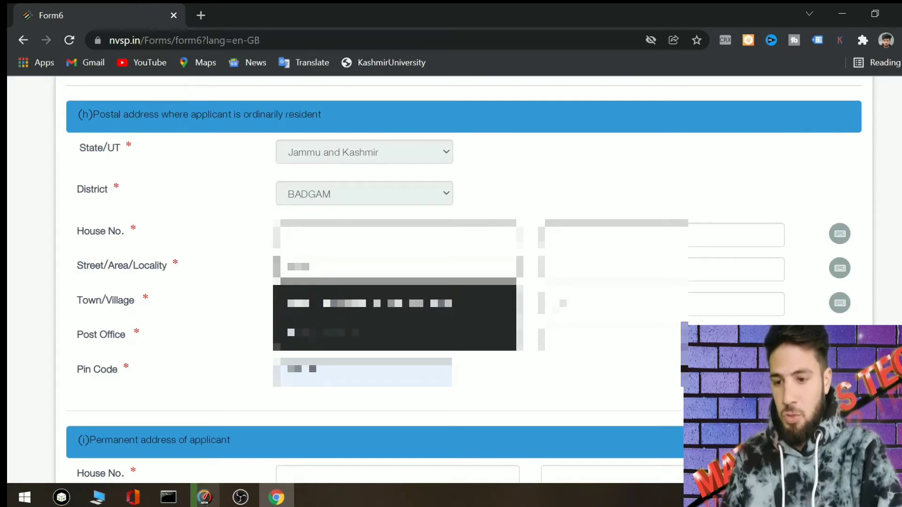
{"action": "type", "text": "s"}
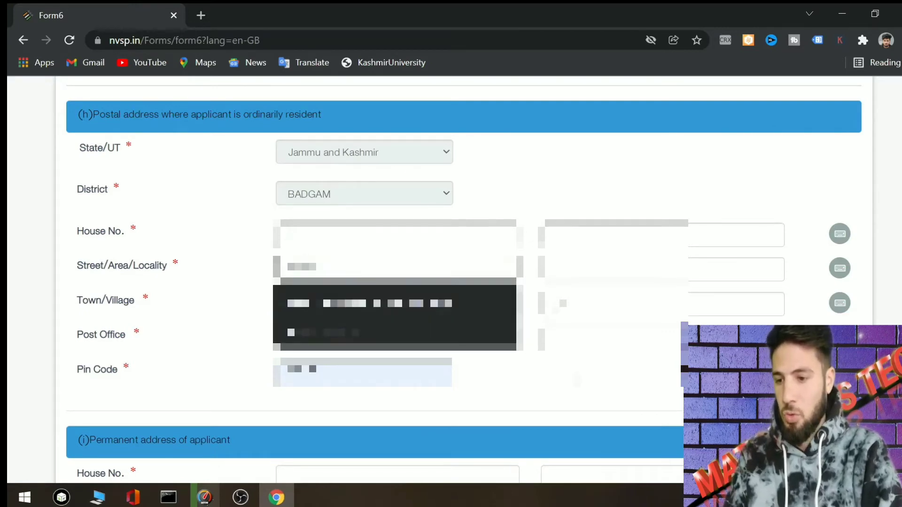
{"action": "key", "text": "Down"}
{"action": "key", "text": "Return"}
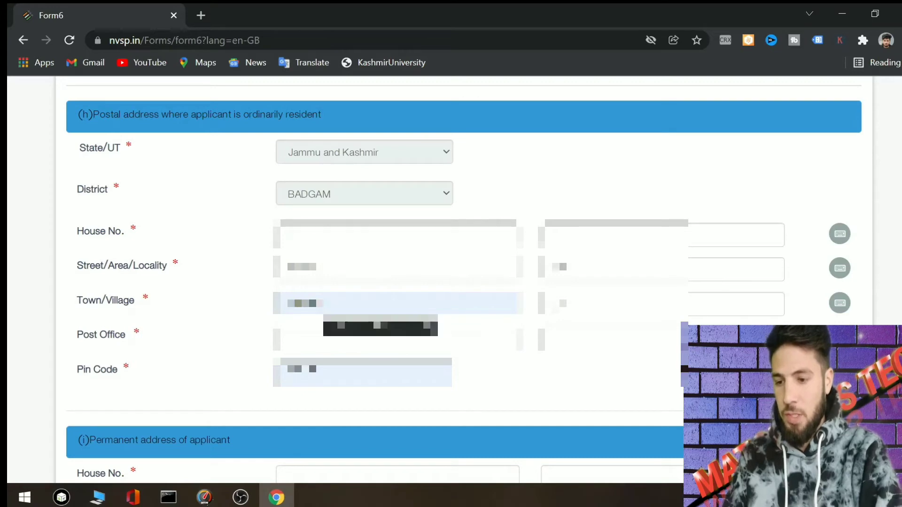
- Enter the post office for the residence address
{"action": "left_click", "coordinate": [397, 340]}
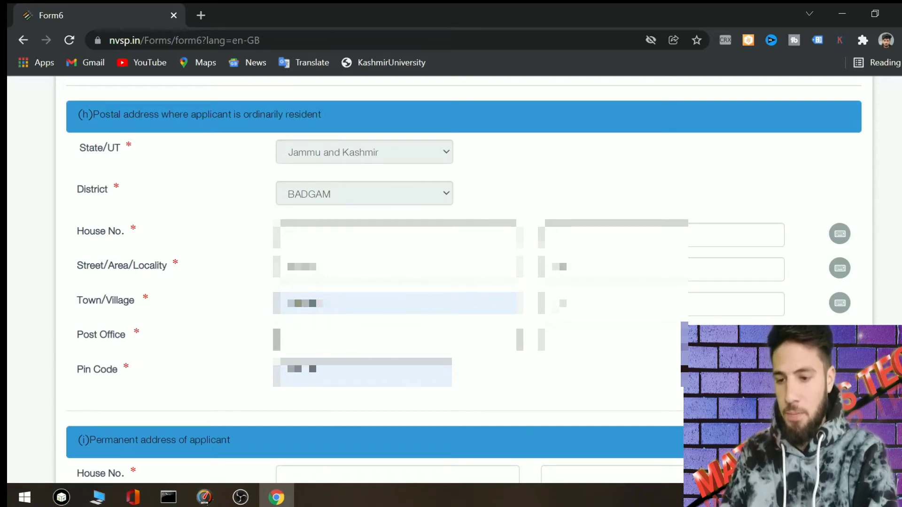
{"action": "type", "text": "Budgam"}
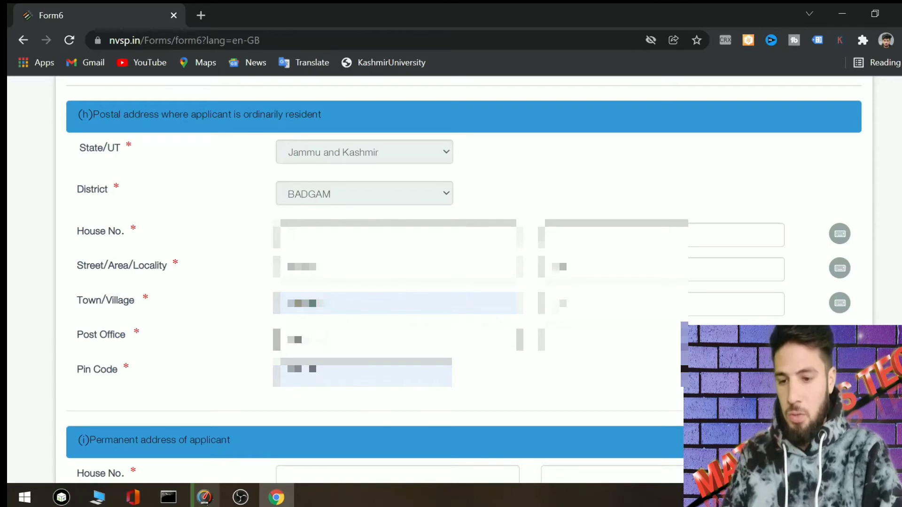
{"action": "key", "text": "Tab"}
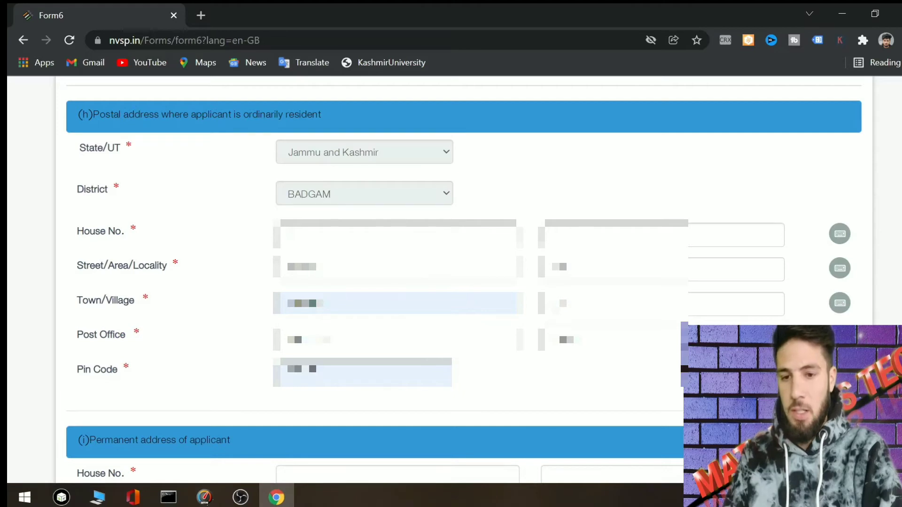
{"action": "scroll", "coordinate": [870, 221], "scroll_direction": "down", "scroll_amount": 5}
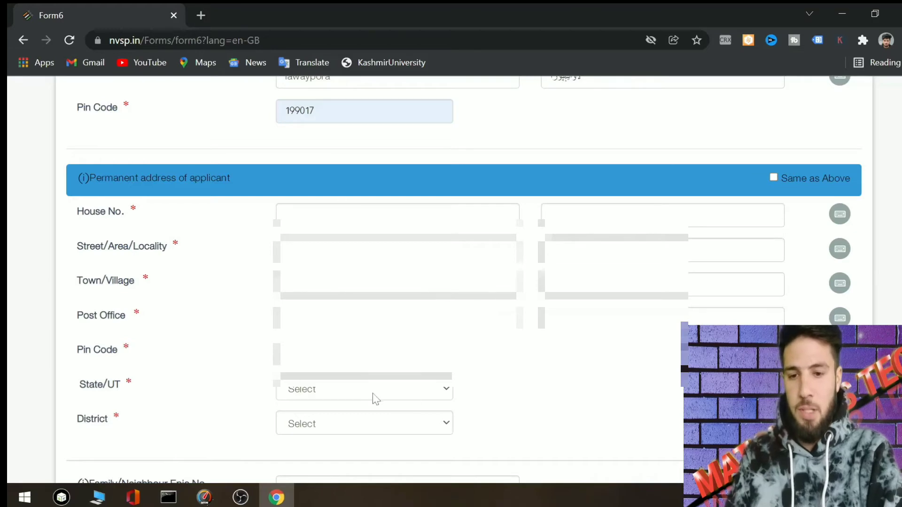
- Tick 'Same as Above' to copy the postal address into the permanent address
{"action": "left_click", "coordinate": [774, 177]}
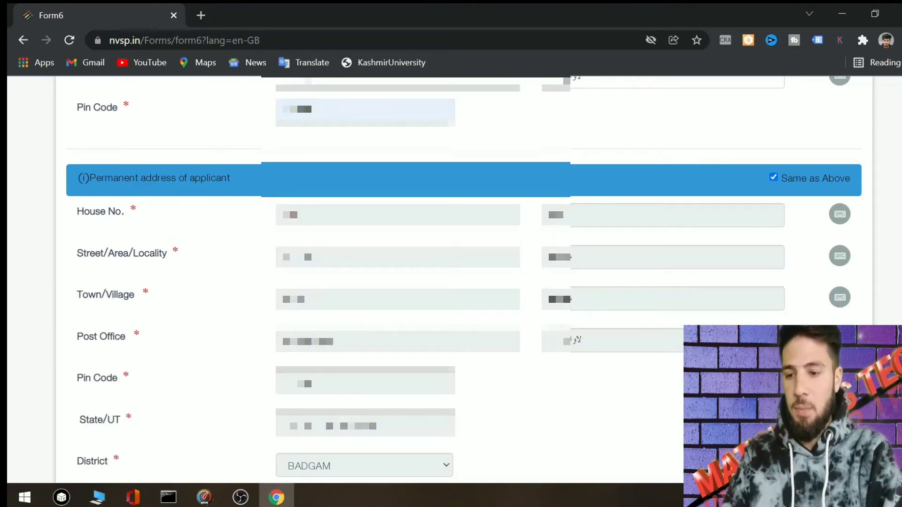
{"action": "scroll", "coordinate": [458, 281], "scroll_direction": "down", "scroll_amount": 4}
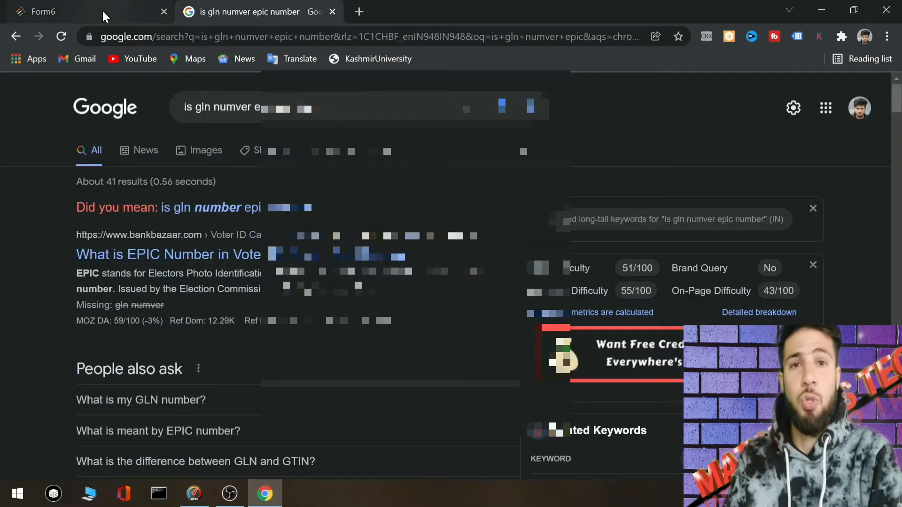
- Return to the Form6 tab and enter a family member's EPIC number
{"action": "left_click", "coordinate": [110, 14]}
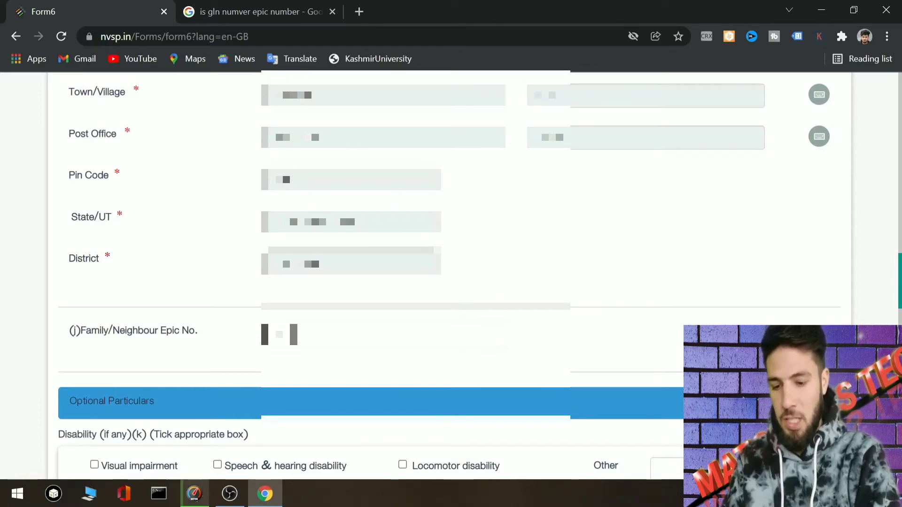
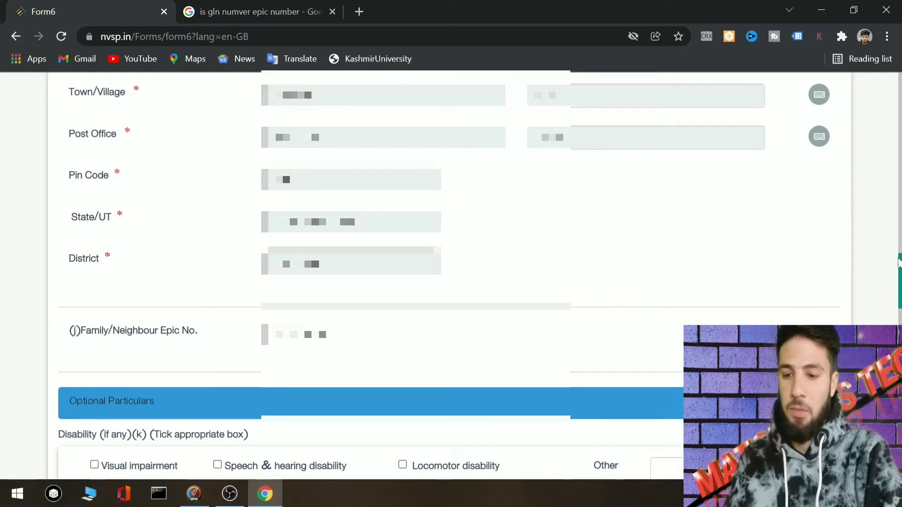
{"action": "left_click_drag", "start_coordinate": [899, 270], "coordinate": [899, 300]}
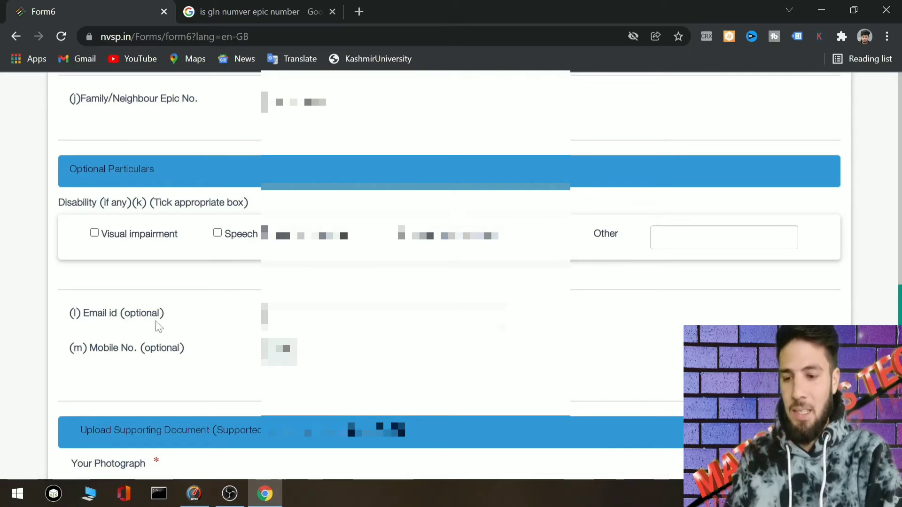
- Enter the applicant's e-mail ID and mobile number in the optional contact fields
{"action": "left_click", "coordinate": [329, 314]}
{"action": "left_click", "coordinate": [282, 349]}
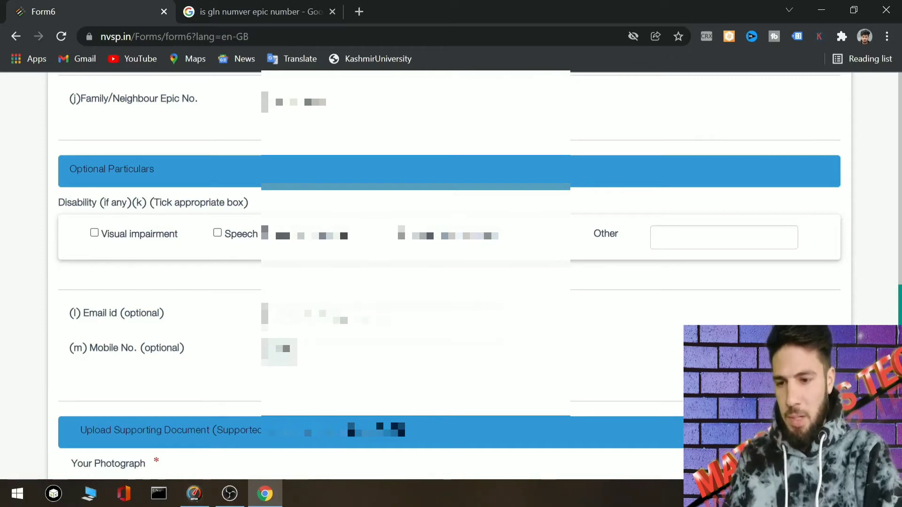
{"action": "left_click", "coordinate": [329, 349]}
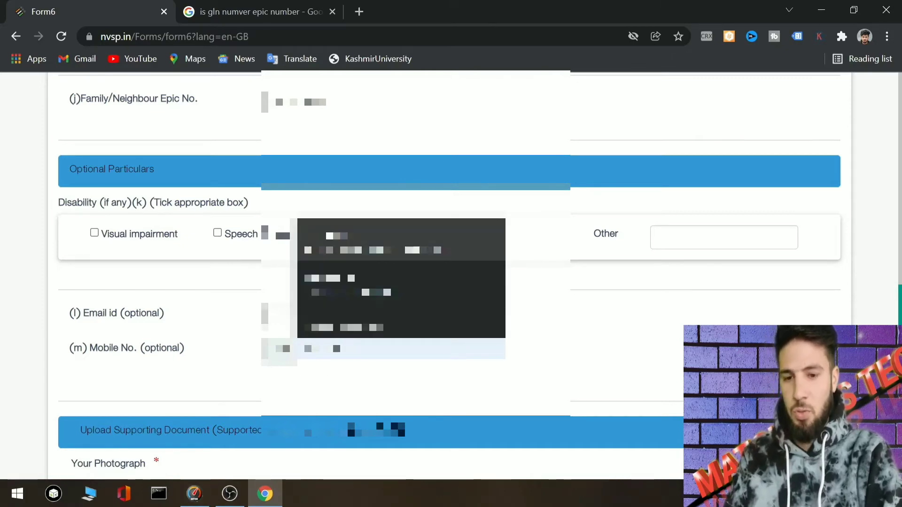
{"action": "scroll", "coordinate": [451, 258], "scroll_direction": "down", "scroll_amount": 2}
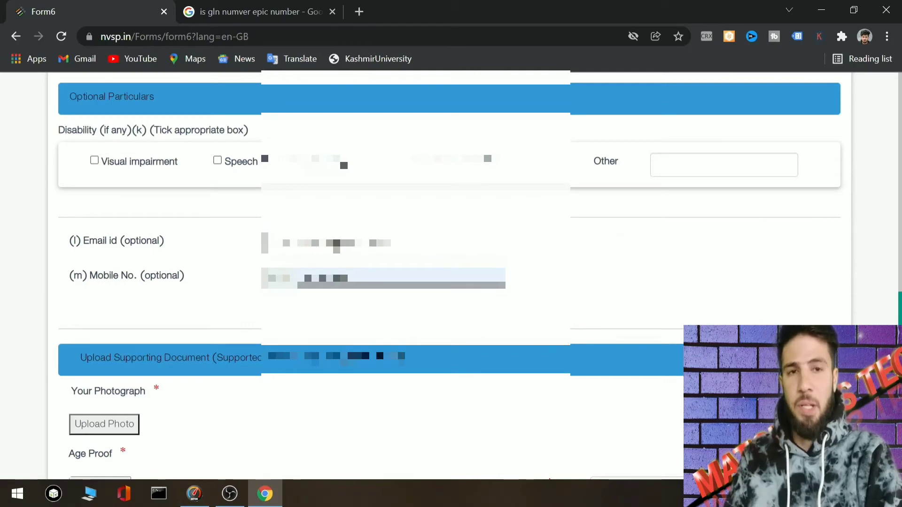
{"action": "scroll", "coordinate": [836, 280], "scroll_direction": "down", "scroll_amount": 3}
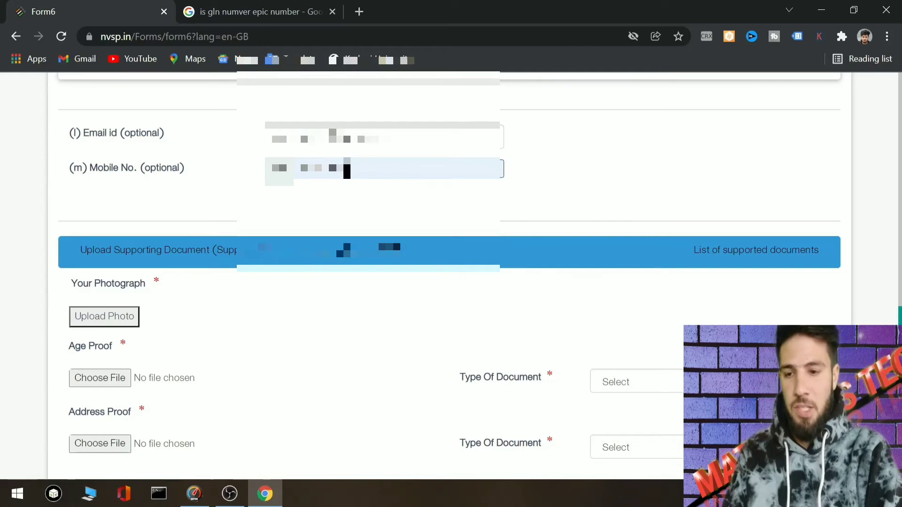
{"action": "scroll", "coordinate": [883, 300], "scroll_direction": "down", "scroll_amount": 1}
{"action": "scroll", "coordinate": [449, 277], "scroll_direction": "down", "scroll_amount": 1}
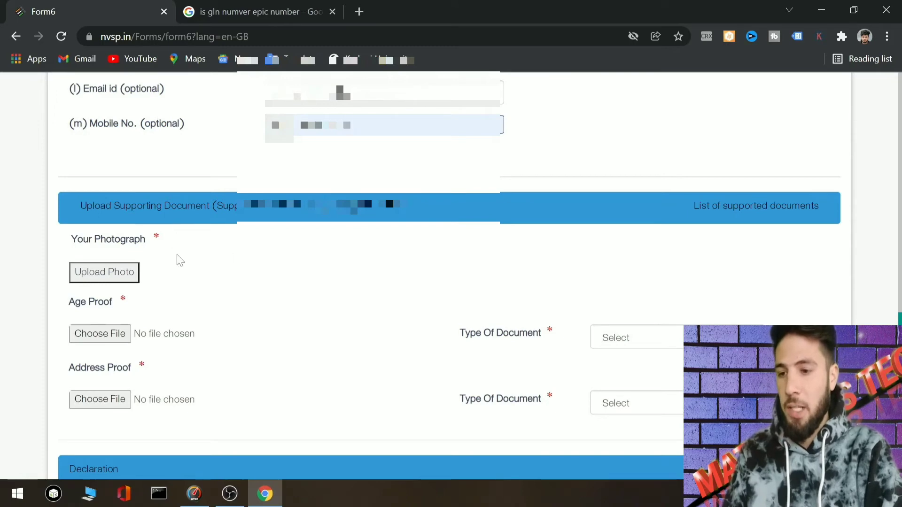
- Load a photo file into the photograph editor and crop it around the face
{"action": "left_click", "coordinate": [122, 272]}
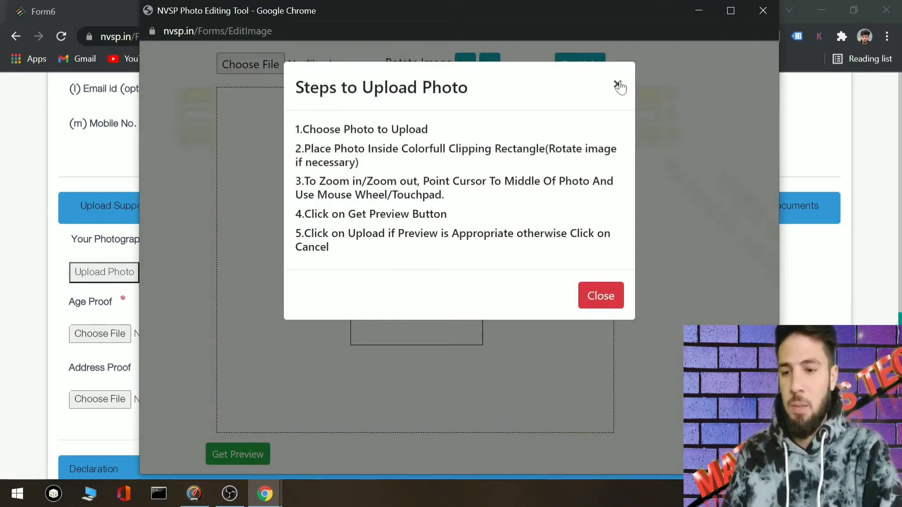
{"action": "left_click", "coordinate": [618, 85]}
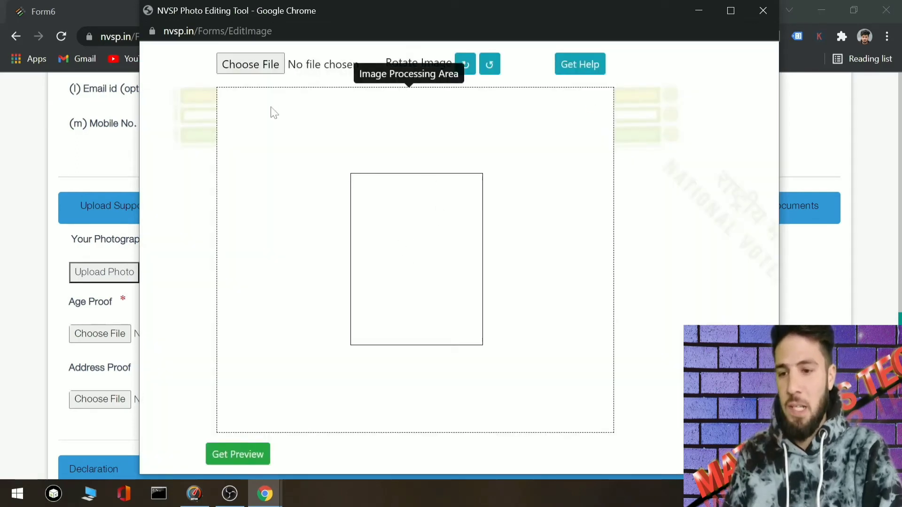
{"action": "left_click", "coordinate": [251, 64]}
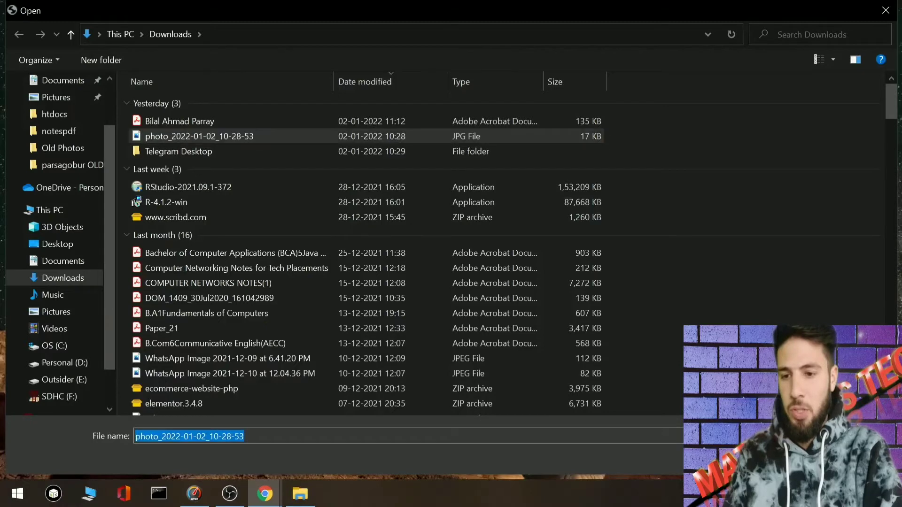
{"action": "key", "text": "Return"}
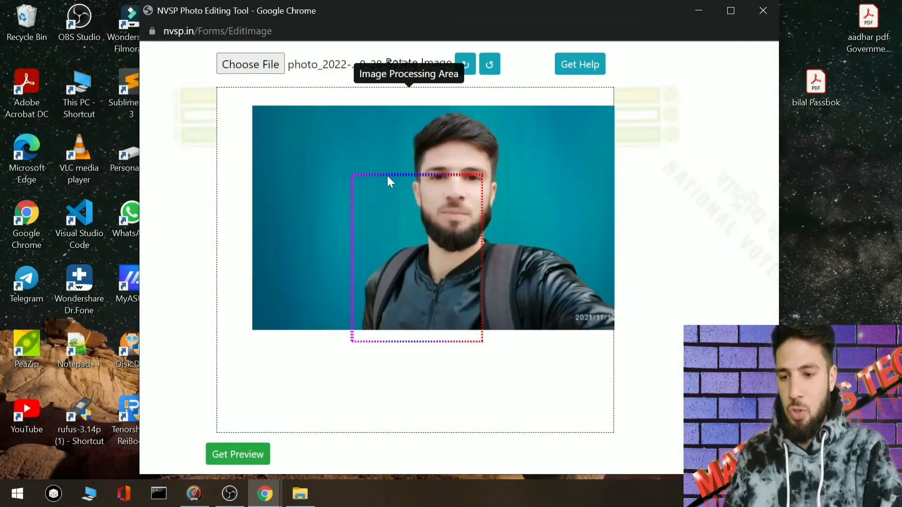
{"action": "left_click_drag", "start_coordinate": [419, 239], "coordinate": [383, 304]}
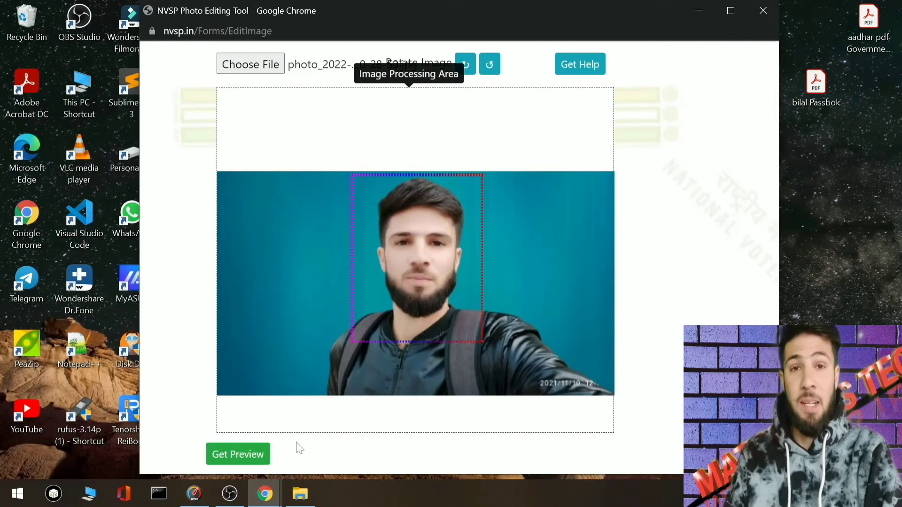
- Save the cropped passport photo to Downloads and return to Form 6 in Chrome
{"action": "left_click", "coordinate": [241, 463]}
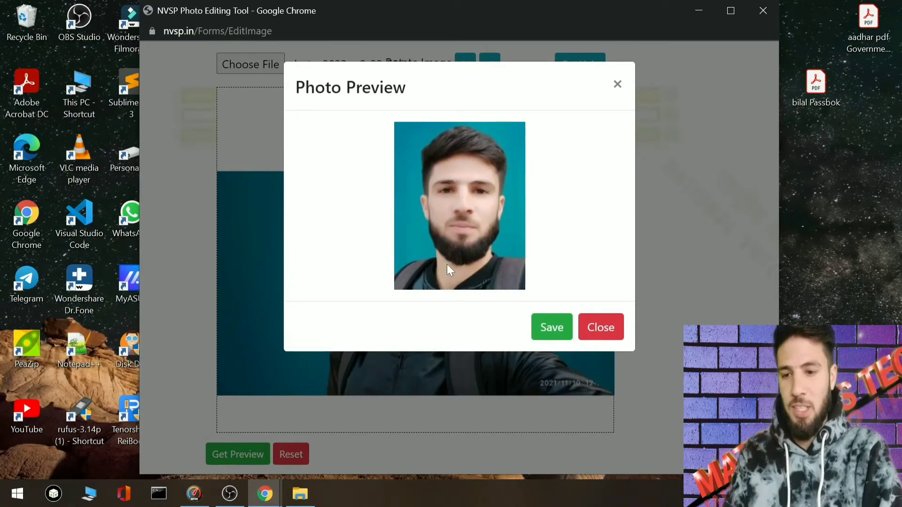
{"action": "left_click", "coordinate": [549, 331]}
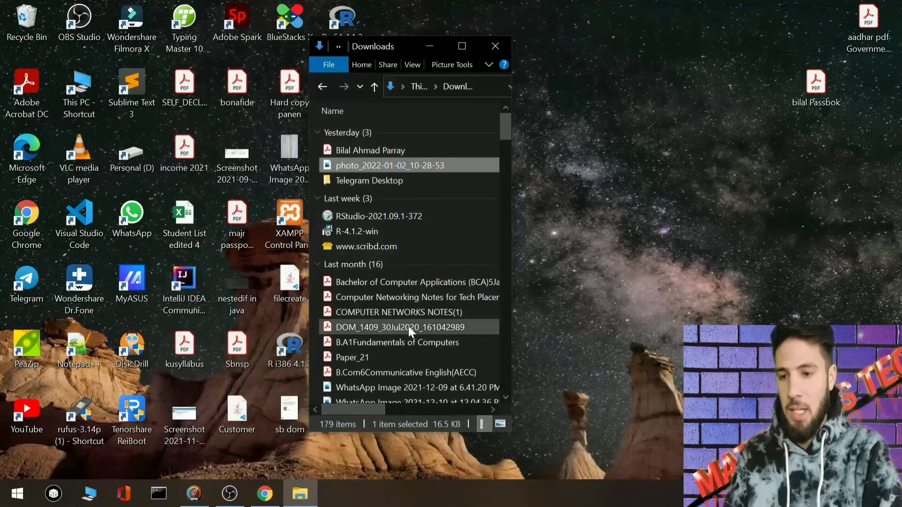
{"action": "left_click", "coordinate": [265, 495]}
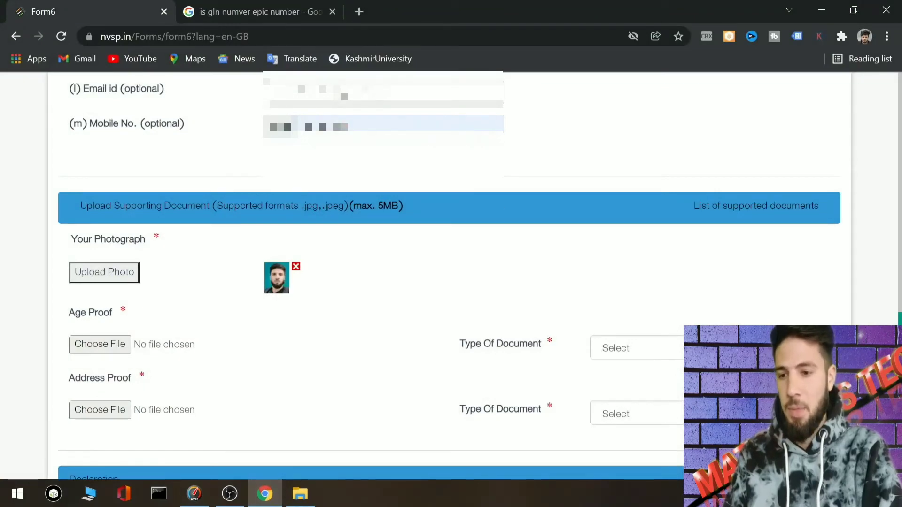
- Set the age proof document type to PAN Card and attach image IMG_20210418_161915
{"action": "scroll", "coordinate": [399, 278], "scroll_direction": "down", "scroll_amount": 3}
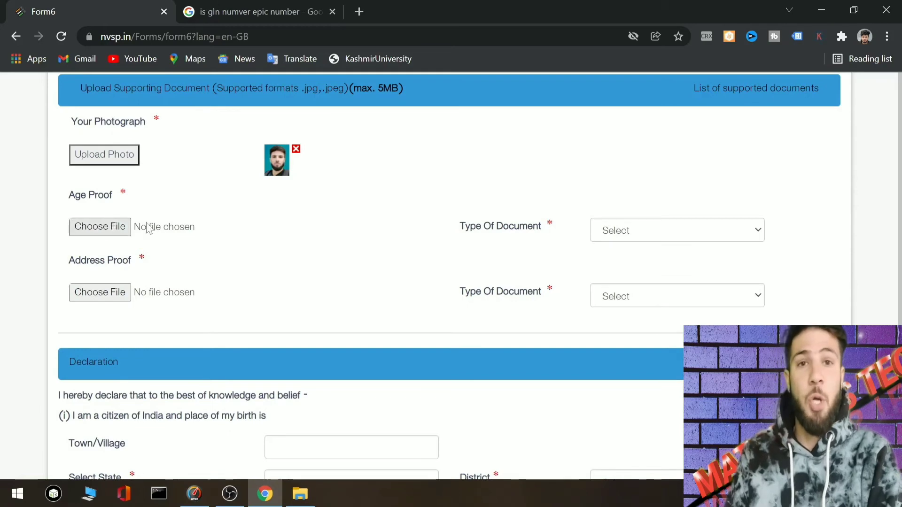
{"action": "left_click", "coordinate": [661, 230]}
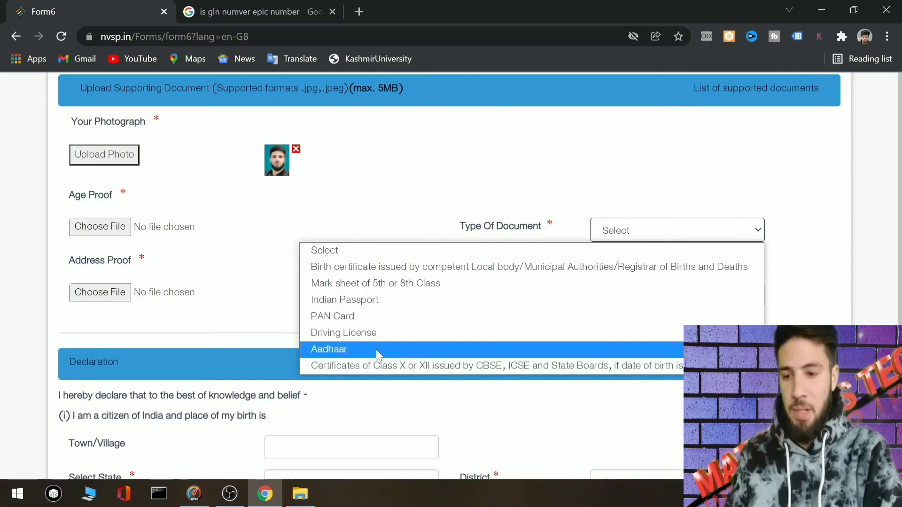
{"action": "left_click", "coordinate": [323, 350]}
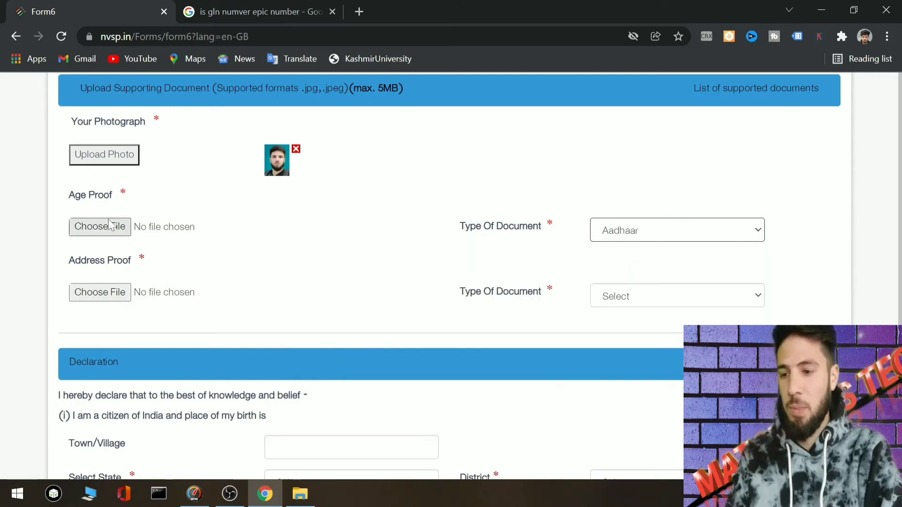
{"action": "left_click", "coordinate": [86, 231]}
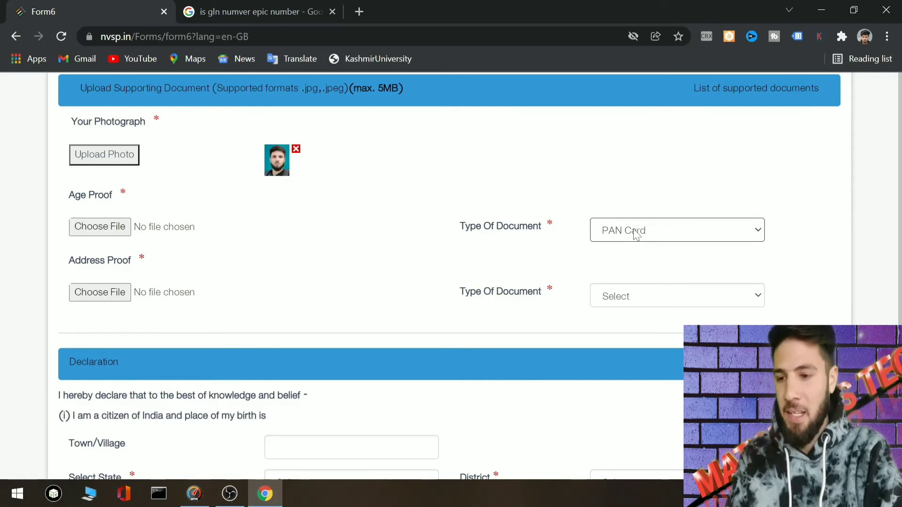
{"action": "left_click", "coordinate": [93, 227]}
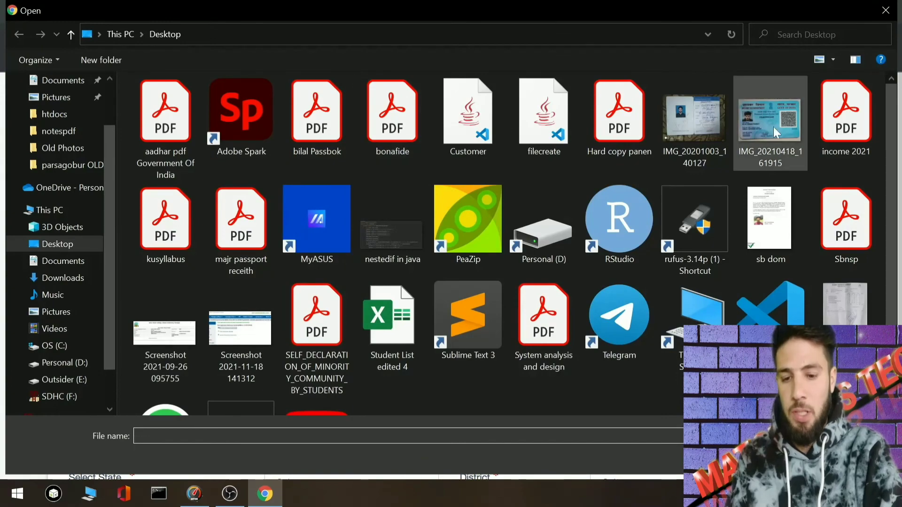
{"action": "left_click", "coordinate": [774, 131]}
{"action": "key", "text": "Return"}
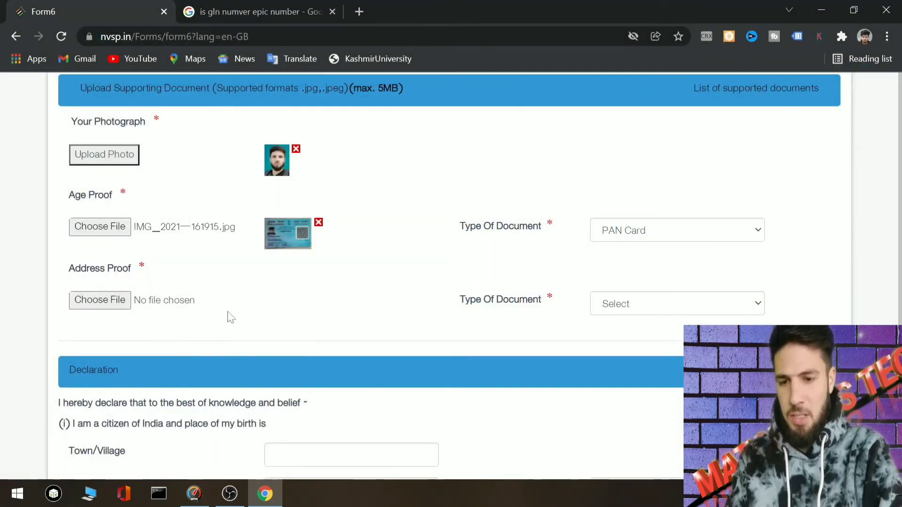
{"action": "left_click", "coordinate": [630, 307]}
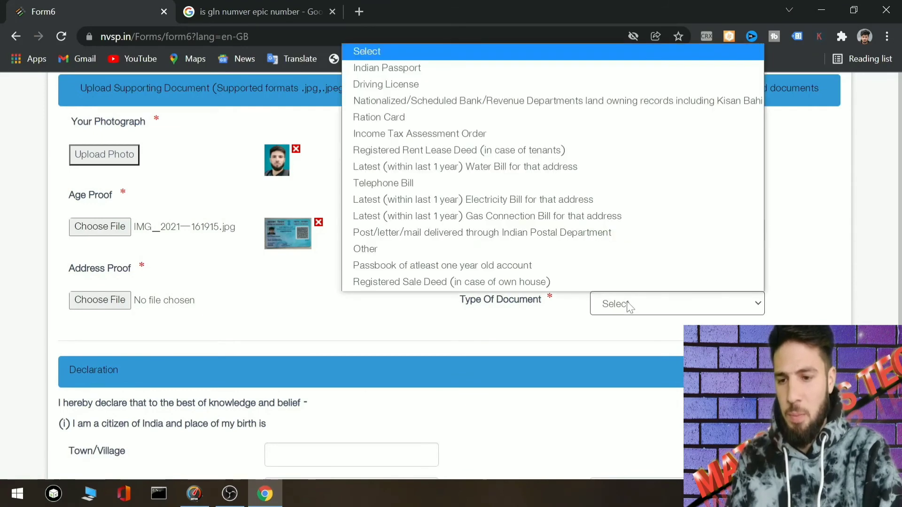
- Set address proof type to 'Passbook of atleast one year old account' and attach IMG_20201003_140127
{"action": "left_click", "coordinate": [434, 266]}
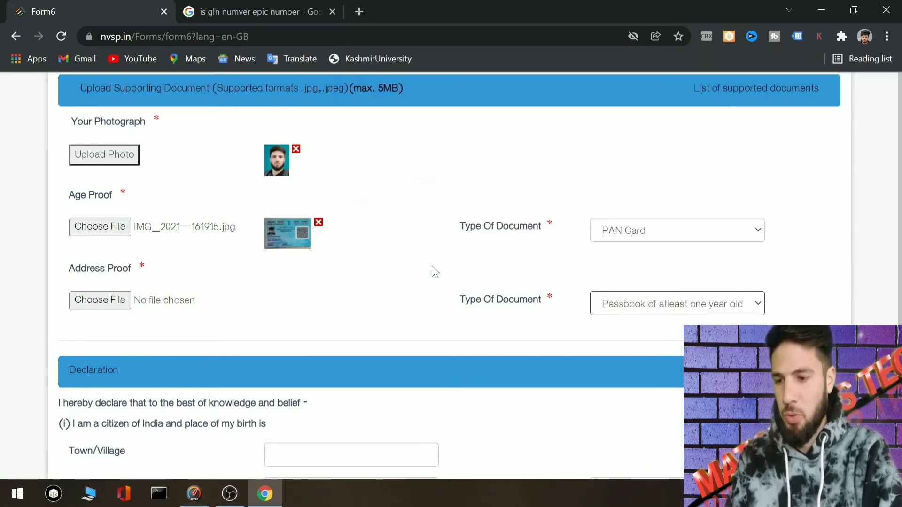
{"action": "left_click", "coordinate": [91, 302]}
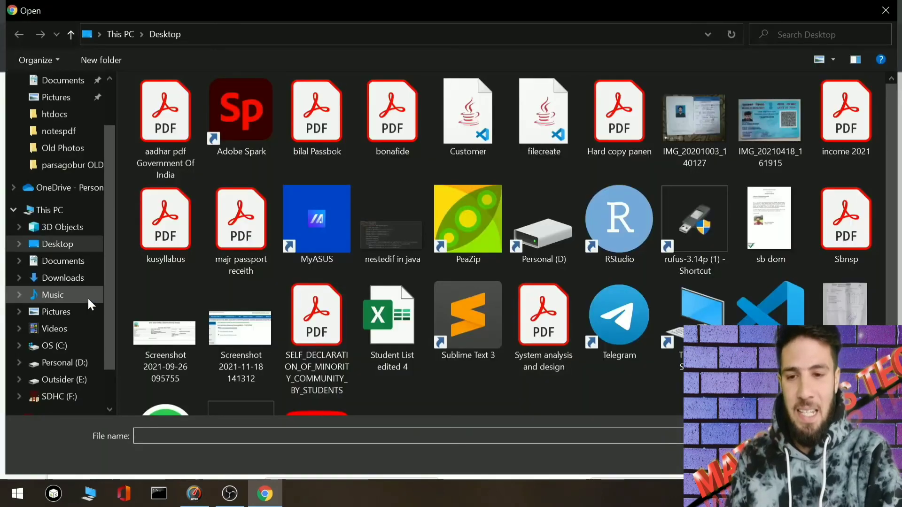
{"action": "left_click", "coordinate": [683, 113]}
{"action": "double_click", "coordinate": [683, 113]}
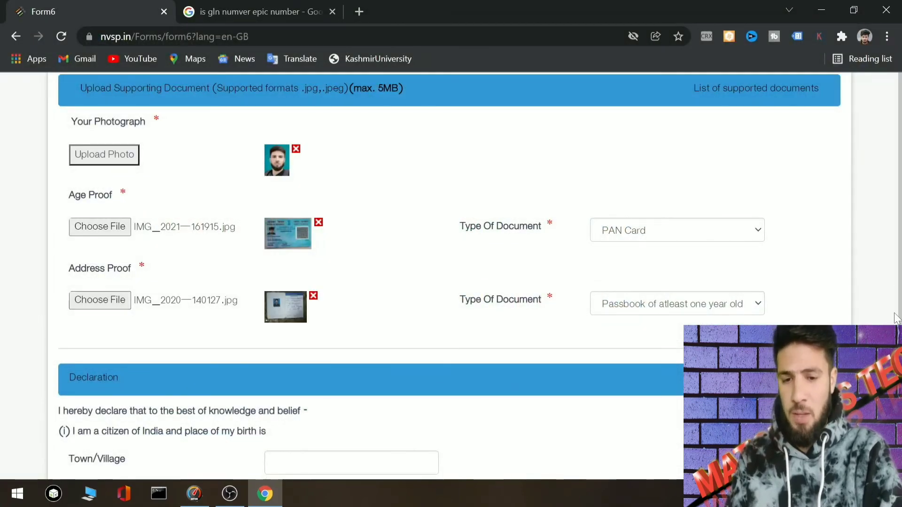
- Fill the declaration birthplace as SOZEITH, Jammu and Kashmir, with district BADGAM
{"action": "scroll", "coordinate": [449, 276], "scroll_direction": "down", "scroll_amount": 3}
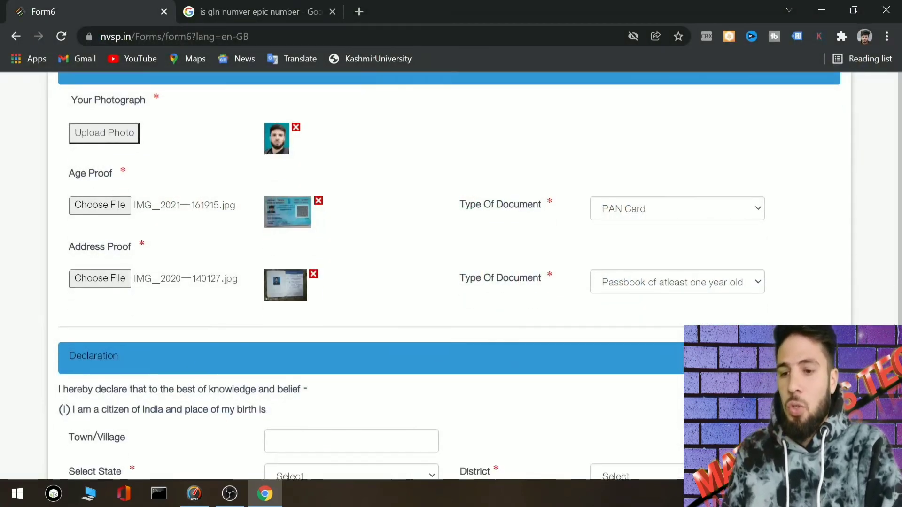
{"action": "scroll", "coordinate": [450, 276], "scroll_direction": "down", "scroll_amount": 2}
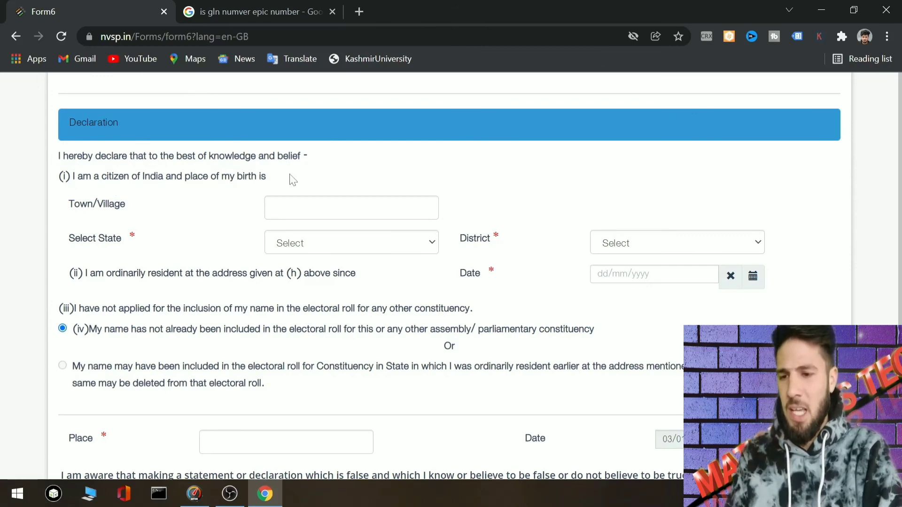
{"action": "left_click", "coordinate": [273, 208]}
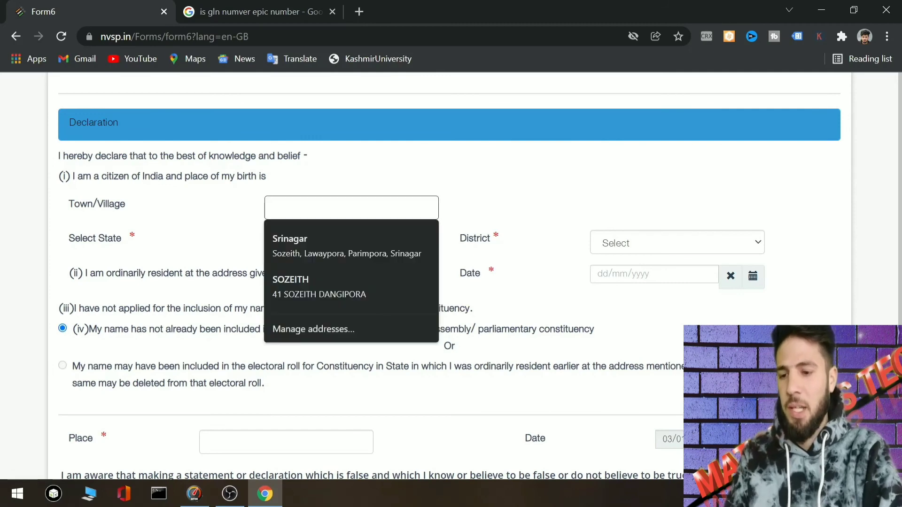
{"action": "left_click", "coordinate": [294, 284]}
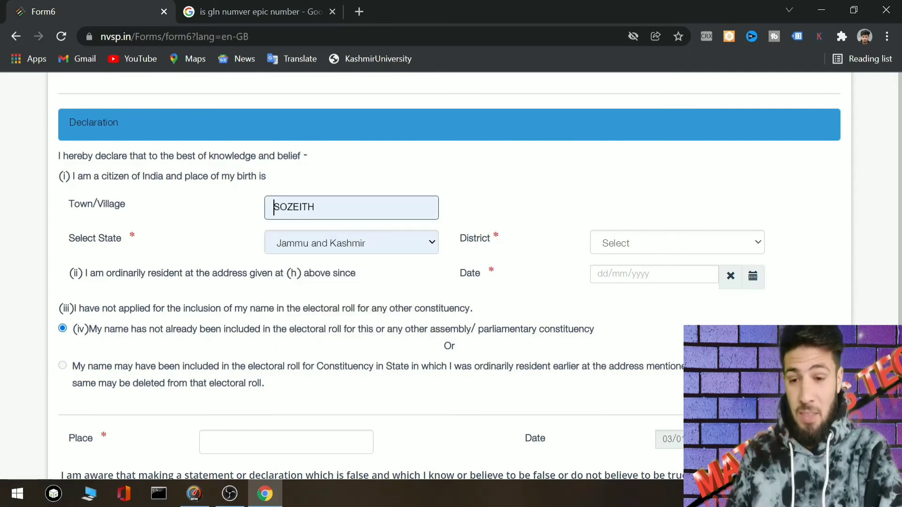
{"action": "left_click", "coordinate": [637, 243]}
{"action": "scroll", "coordinate": [629, 188], "scroll_direction": "down", "scroll_amount": 1}
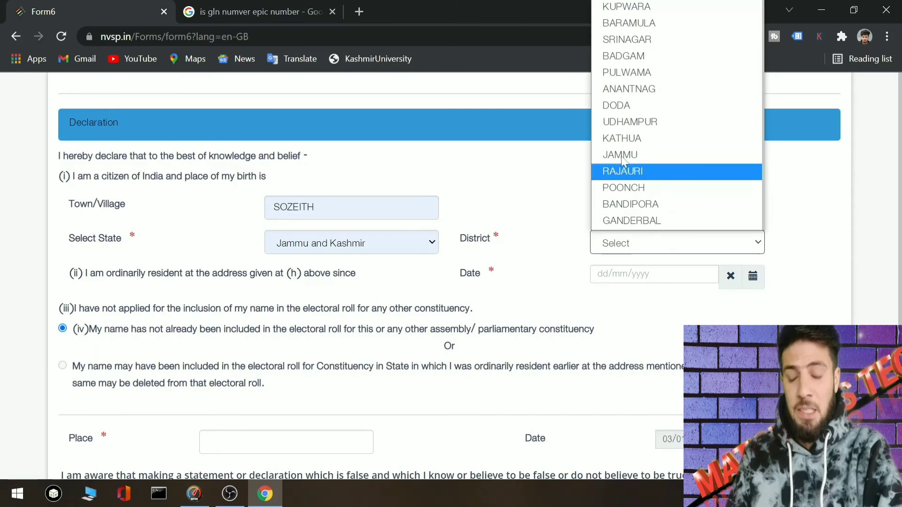
{"action": "left_click", "coordinate": [620, 58]}
- Set the residence-since date by picking its year and day in the calendar
{"action": "left_click", "coordinate": [649, 274]}
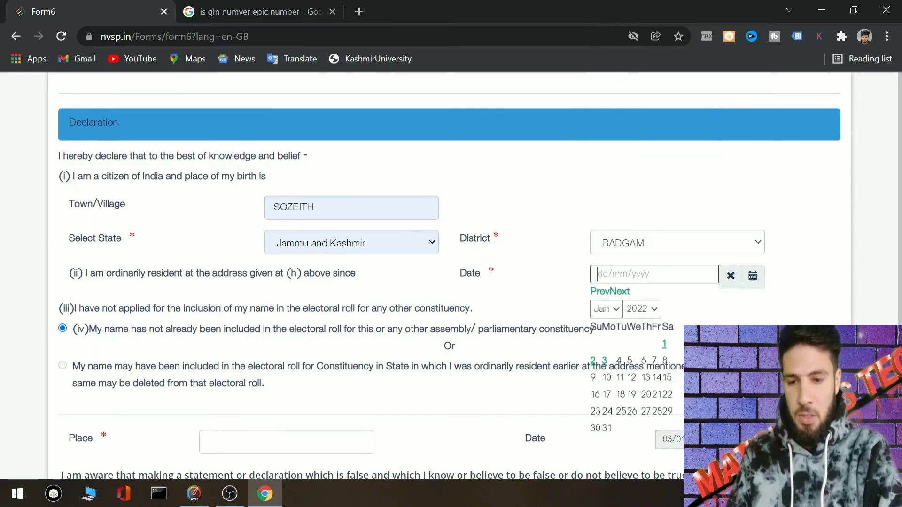
{"action": "left_click", "coordinate": [642, 308]}
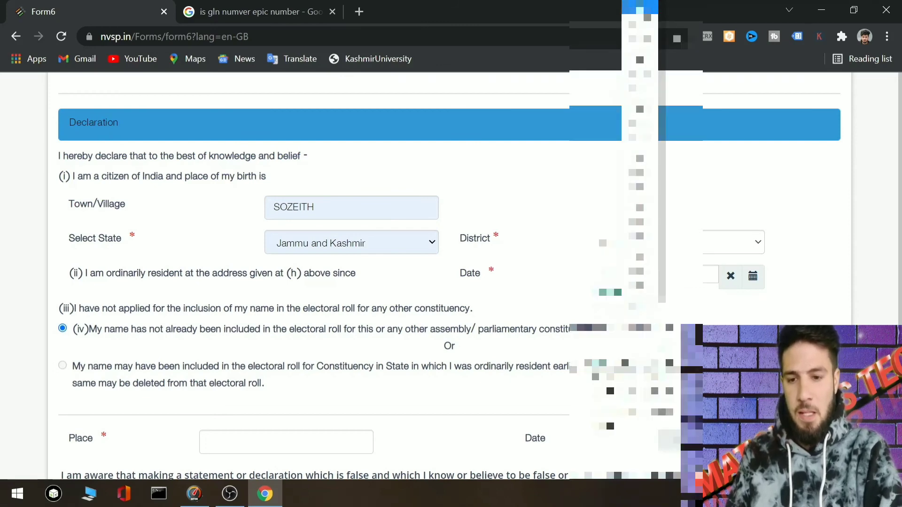
{"action": "left_click", "coordinate": [640, 10]}
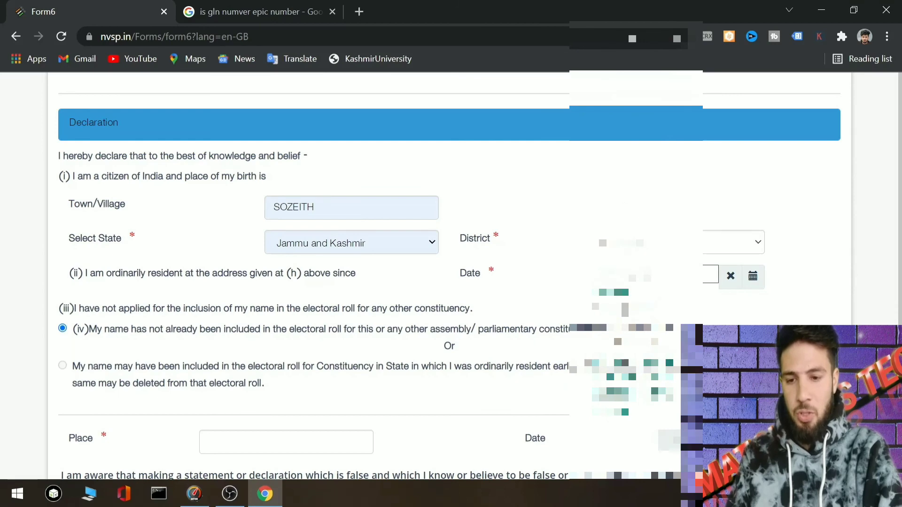
{"action": "left_click", "coordinate": [594, 369]}
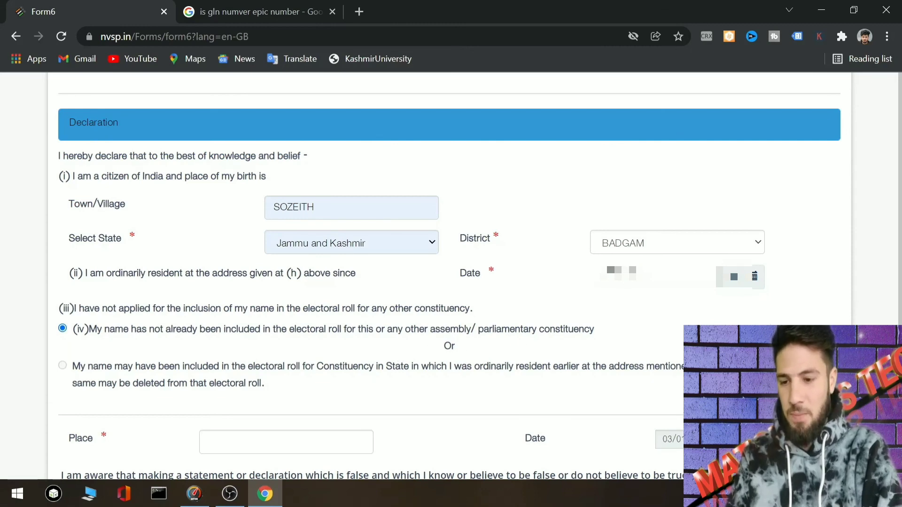
{"action": "scroll", "coordinate": [449, 272], "scroll_direction": "down", "scroll_amount": 3}
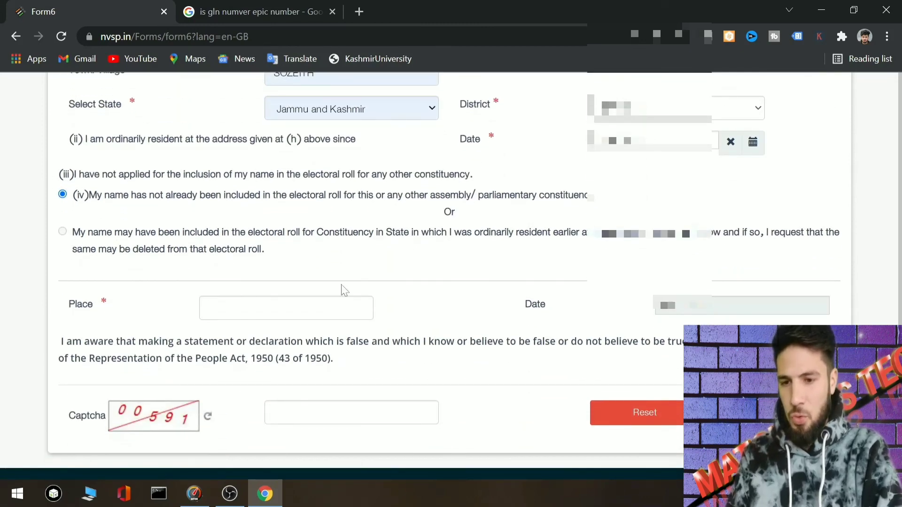
- Enter narbal as the declaration place and type the displayed captcha code
{"action": "left_click", "coordinate": [209, 308]}
{"action": "type", "text": "narbal"}
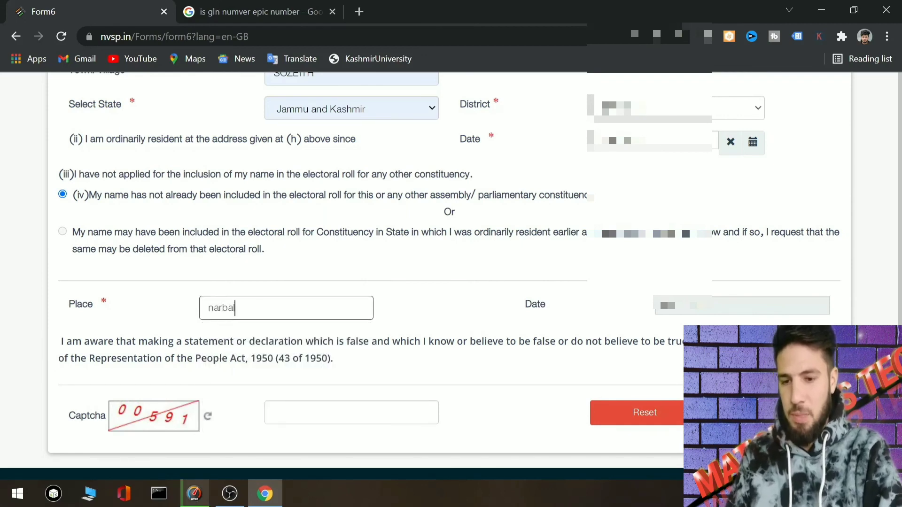
{"action": "left_click", "coordinate": [327, 331]}
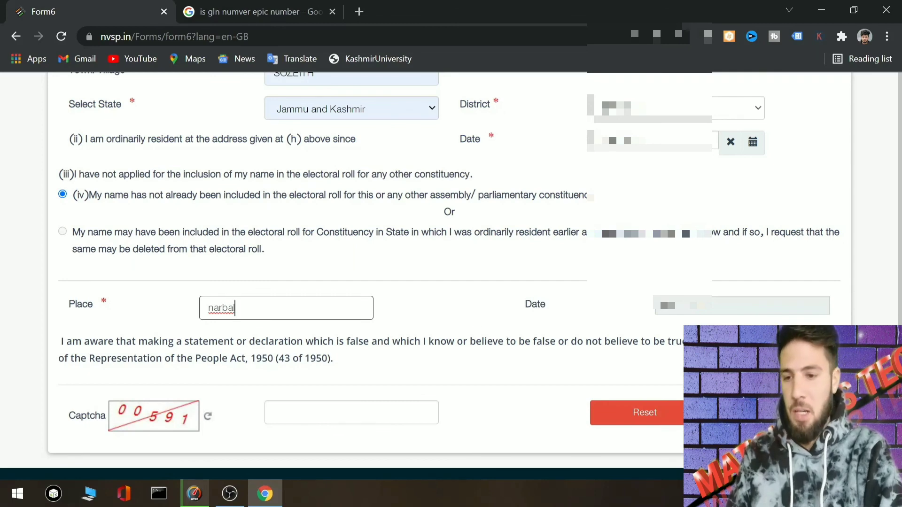
{"action": "scroll", "coordinate": [493, 329], "scroll_direction": "down", "scroll_amount": 1}
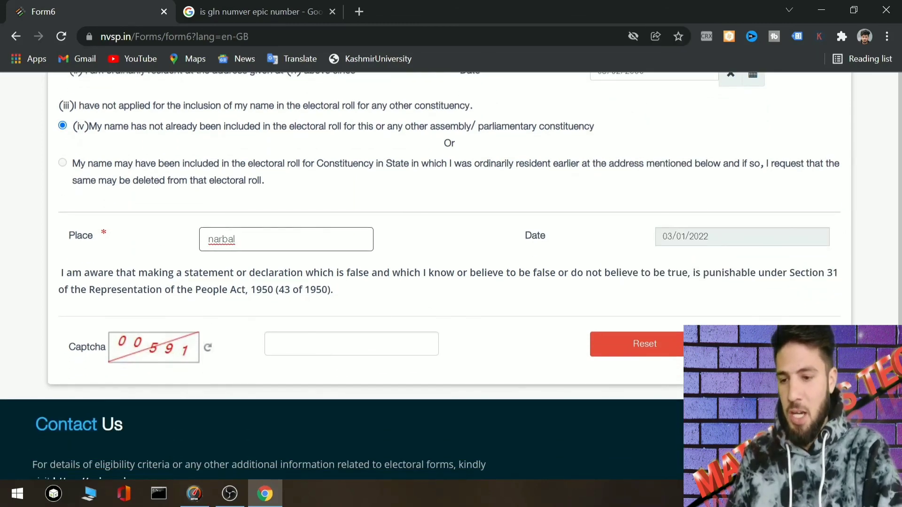
{"action": "key", "text": "Tab"}
{"action": "type", "text": "00591"}
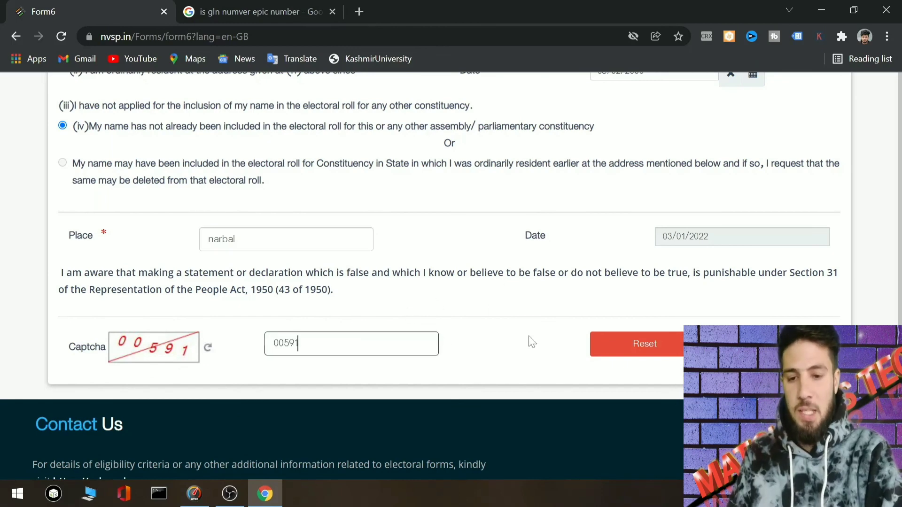